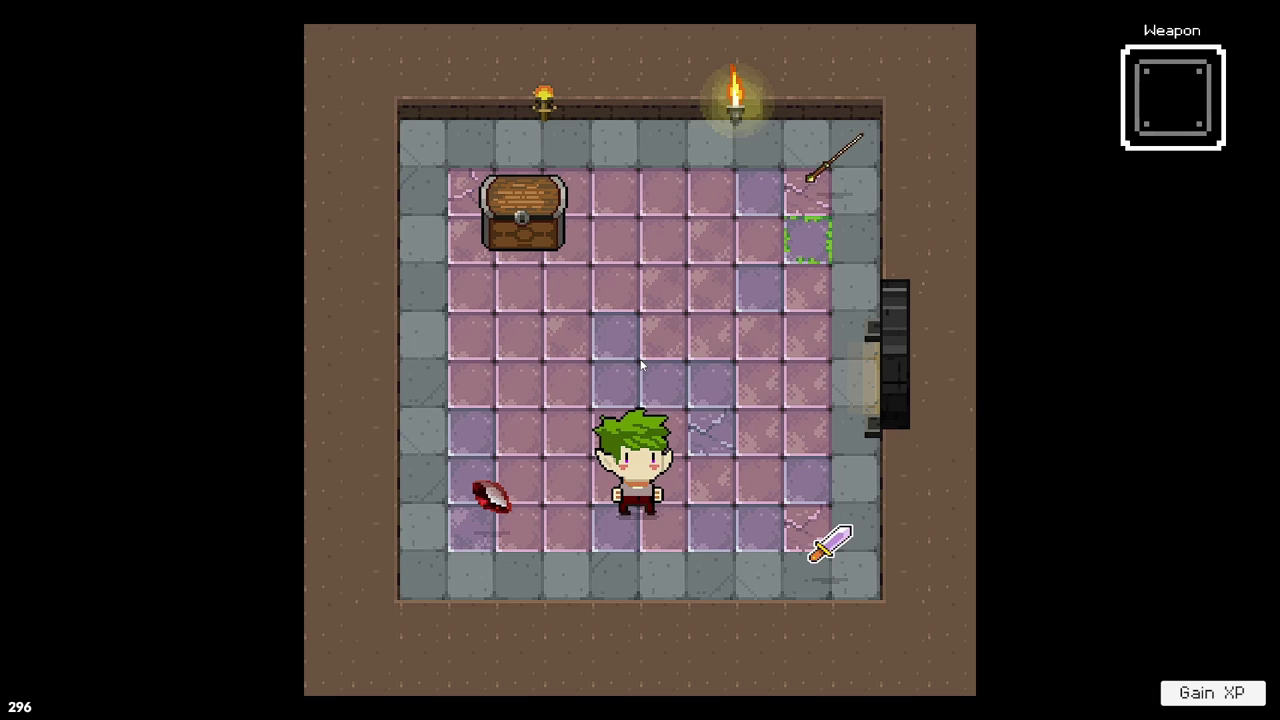
- Collect the red item and the purple sword from the floor at the south end of the dungeon room
{"action": "key", "text": "a"}
{"action": "key", "text": "s"}
{"action": "key", "text": "d"}
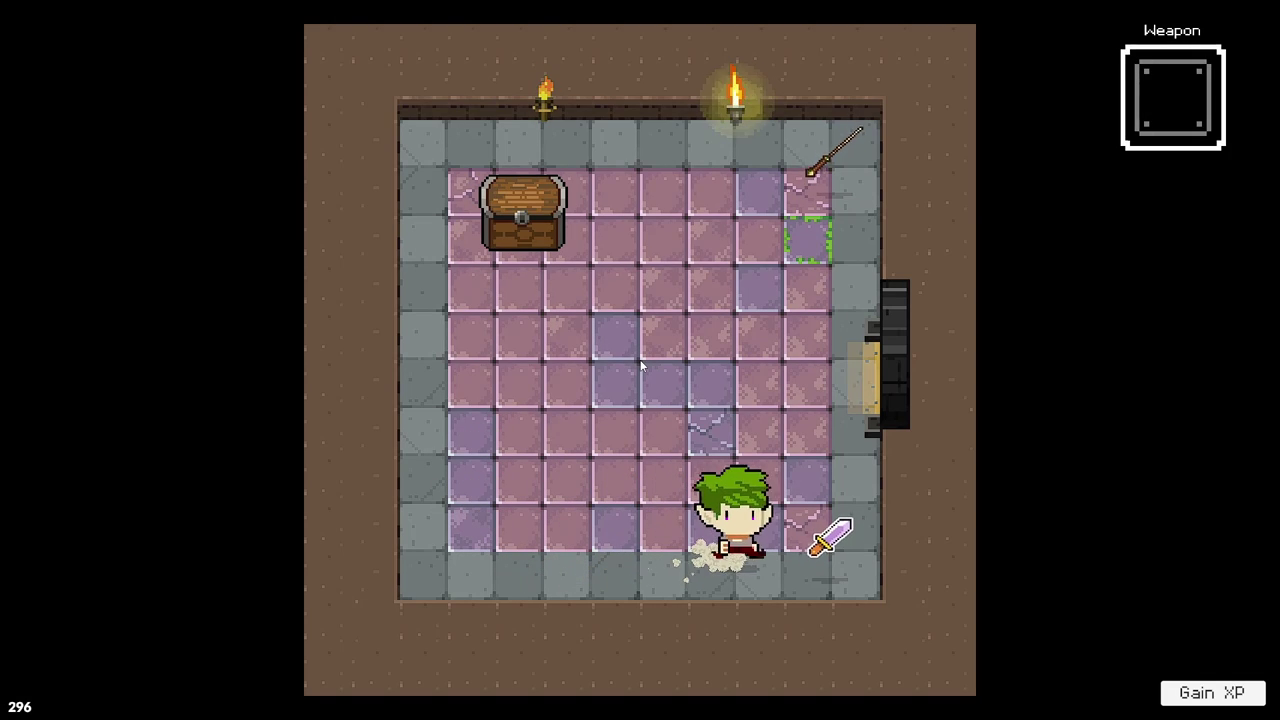
{"action": "key", "text": "w"}
- Pick up the wand in the room's north-east corner and walk back to the middle of the room
{"action": "key", "text": "w"}
{"action": "key", "text": "a"}
{"action": "key", "text": "d"}
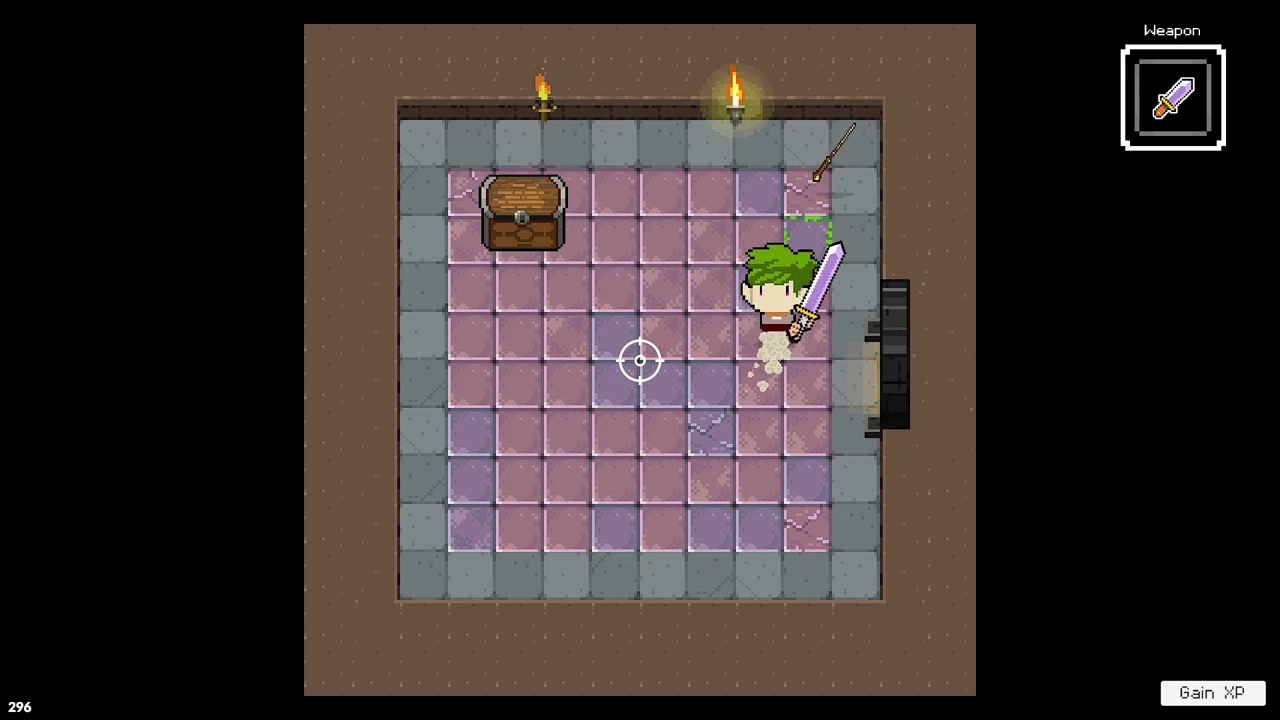
{"action": "key", "text": "w"}
{"action": "key", "text": "s"}
{"action": "key", "text": "a"}
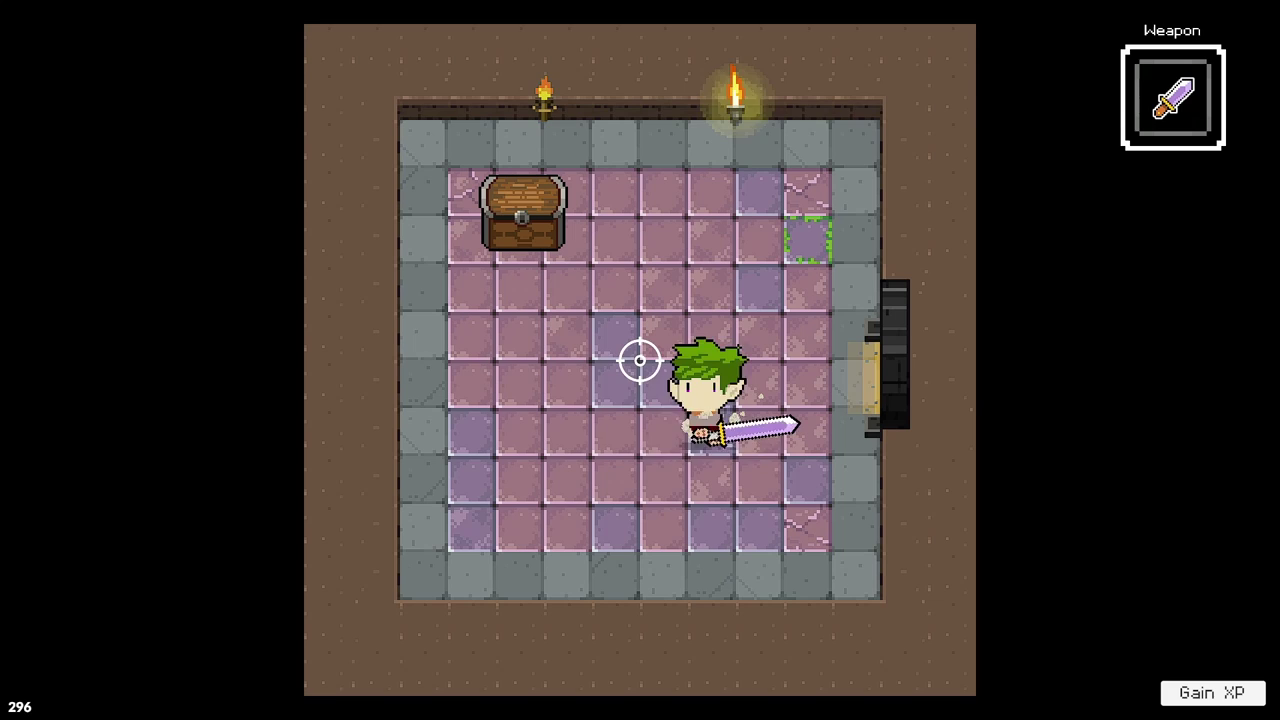
- Move the character just below the treasure chest and switch the equipped weapon from the sword to the wand
{"action": "key", "text": "w"}
{"action": "key", "text": "s"}
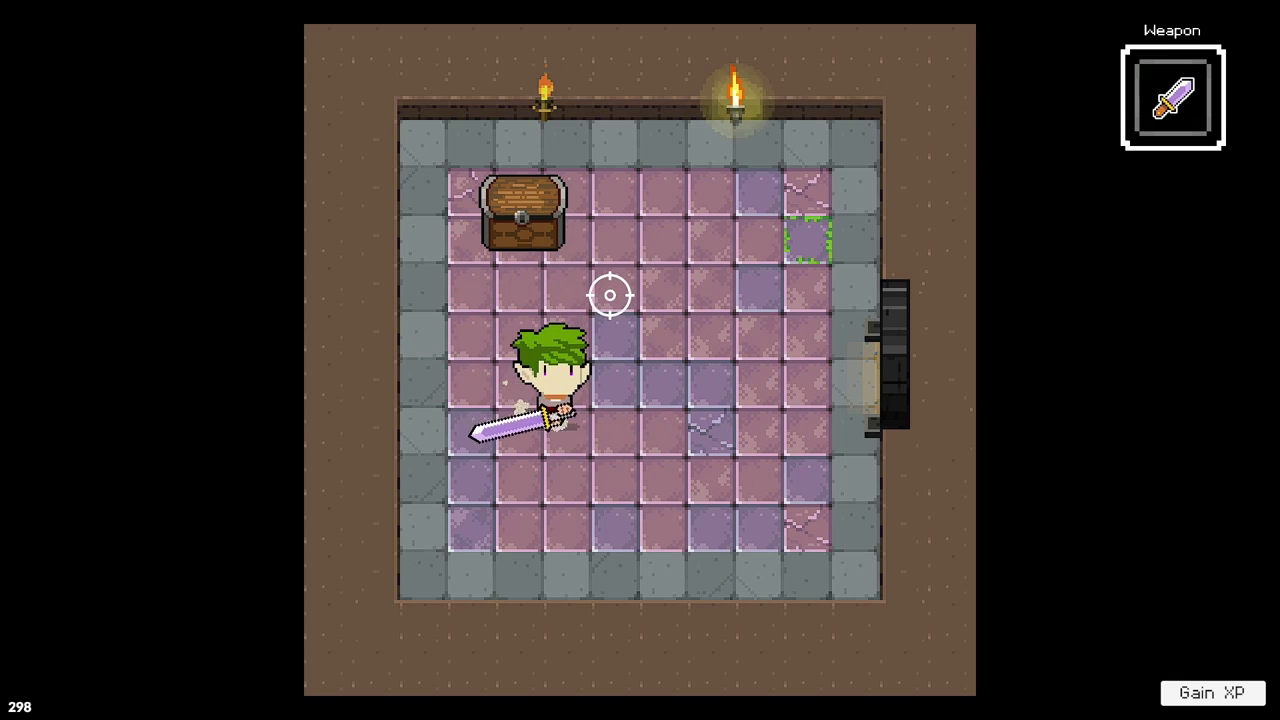
{"action": "key", "text": "w"}
{"action": "key", "text": "d"}
{"action": "key", "text": "w"}
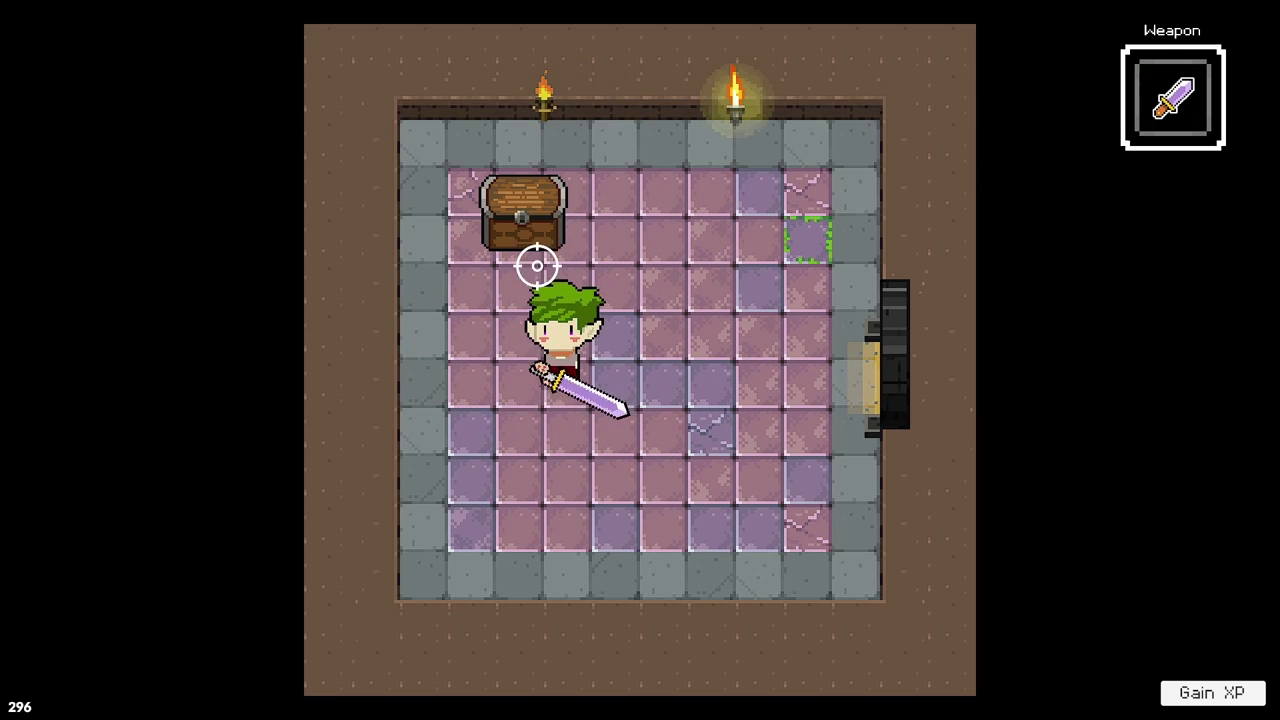
{"action": "key", "text": "a"}
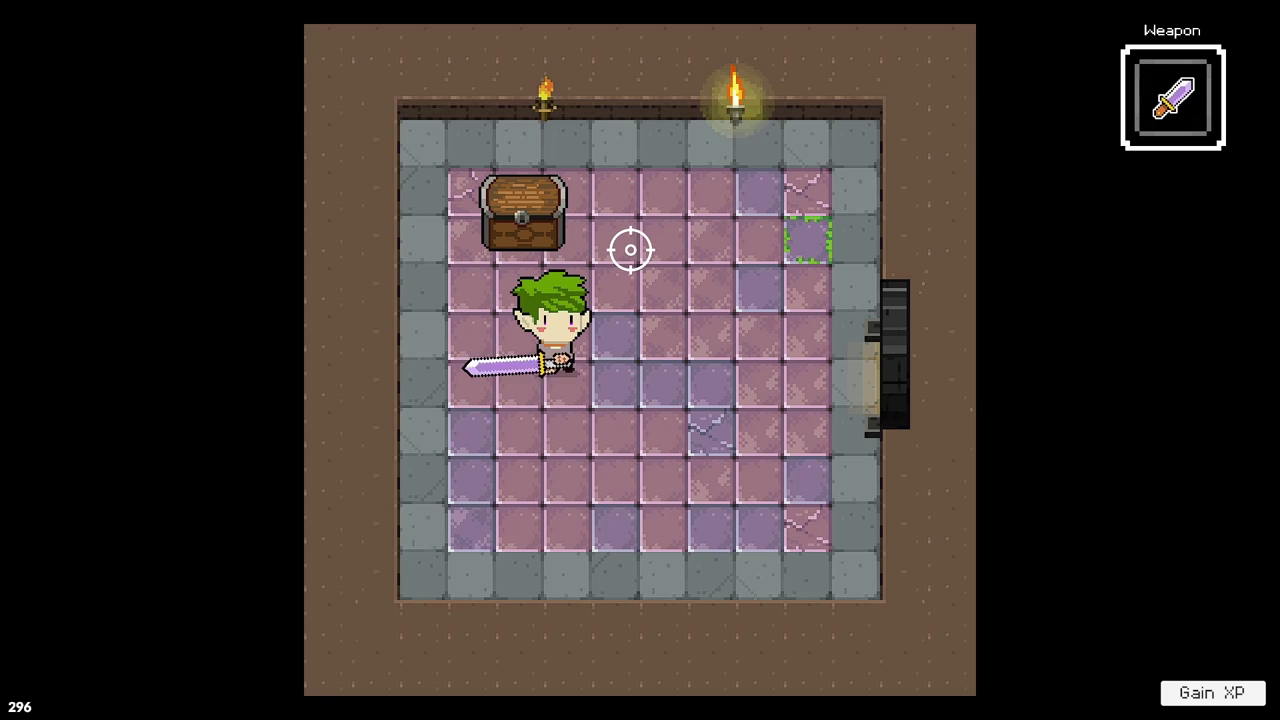
{"action": "key", "text": "2"}
{"action": "key", "text": "d"}
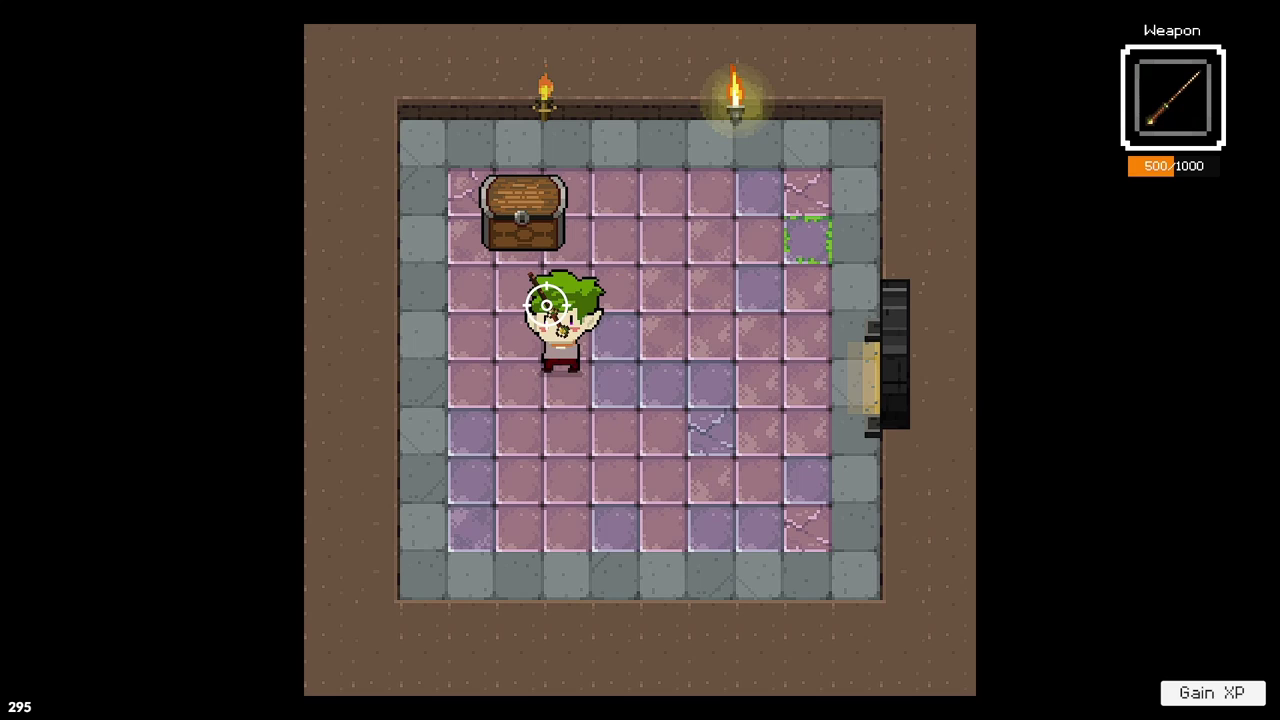
- Open the treasure chest and walk the character around to its east side
{"action": "key", "text": "a"}
{"action": "key", "text": "d"}
{"action": "key", "text": "a"}
{"action": "key", "text": "w"}
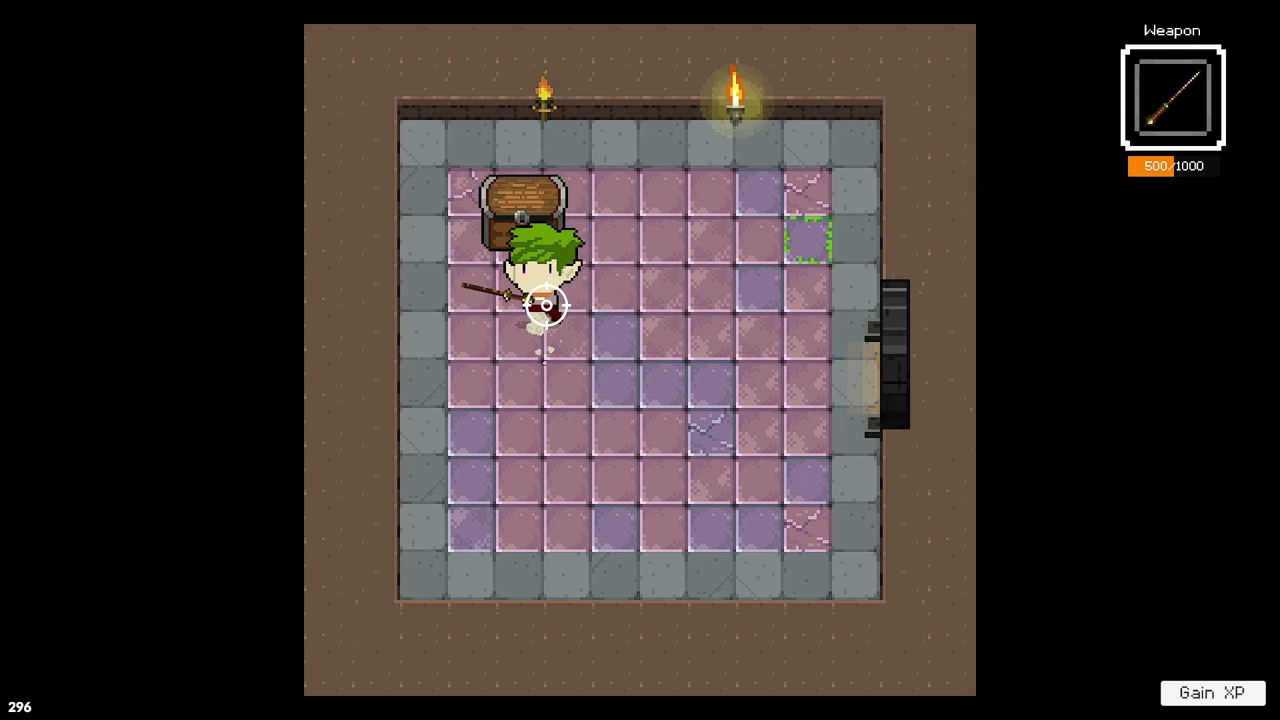
{"action": "key", "text": "s"}
{"action": "key", "text": "d"}
{"action": "key", "text": "d"}
{"action": "key", "text": "w"}
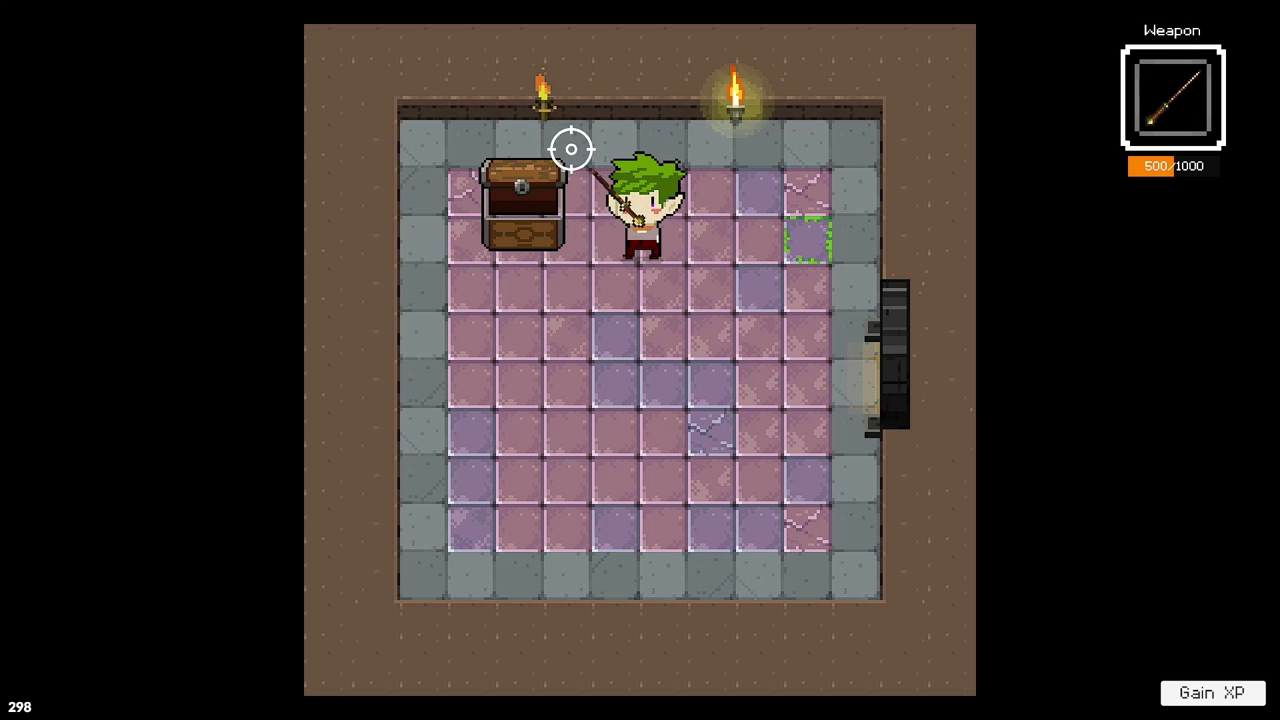
{"action": "key", "text": "s"}
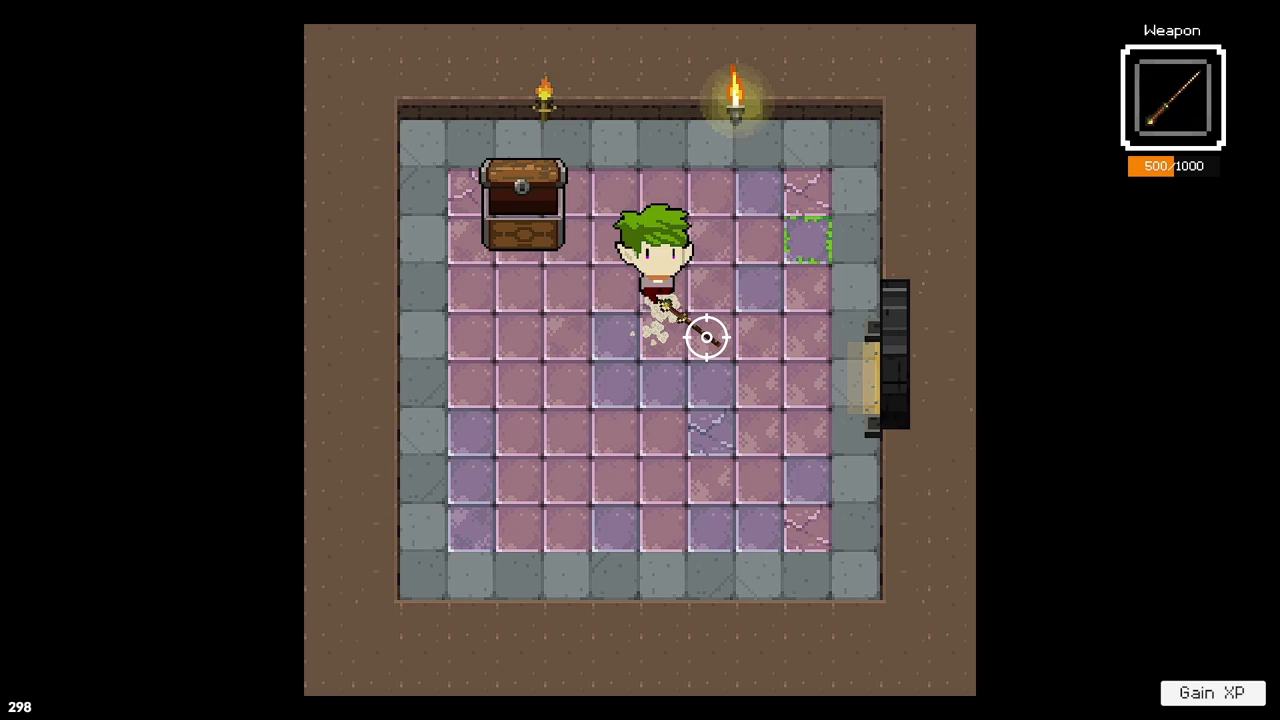
{"action": "key", "text": "w"}
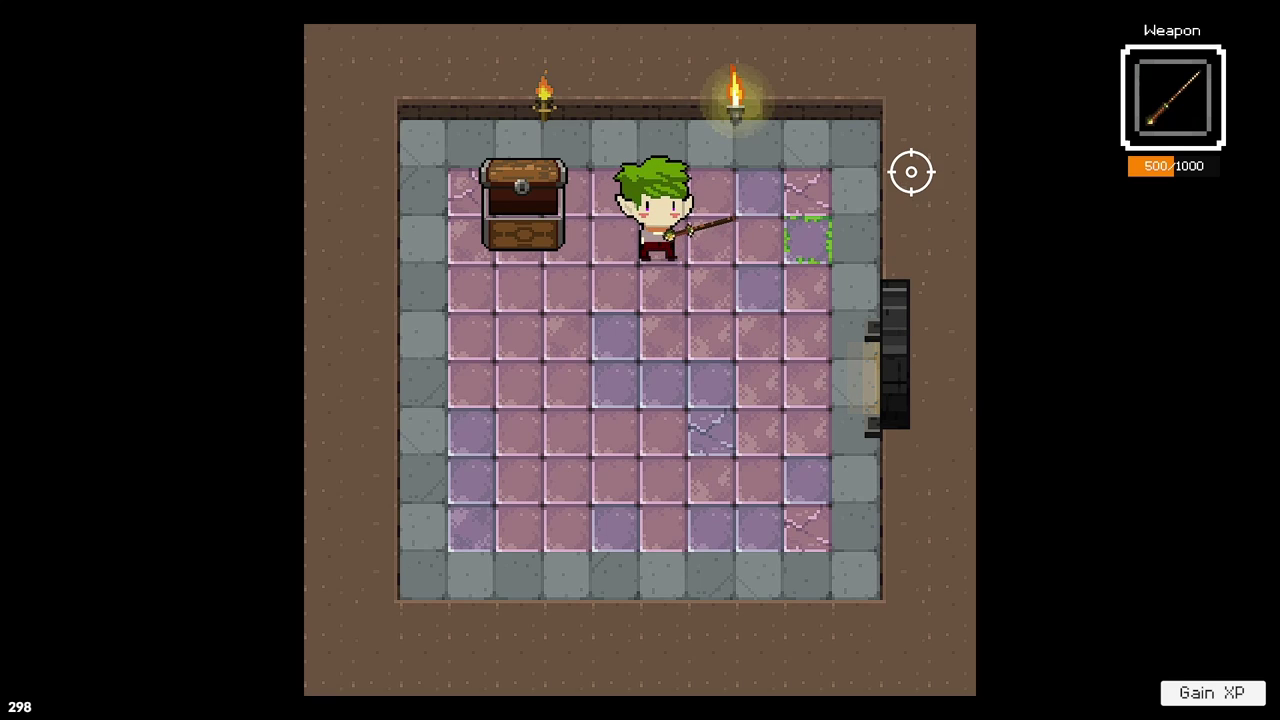
{"action": "key", "text": "s"}
{"action": "key", "text": "d"}
{"action": "key", "text": "w"}
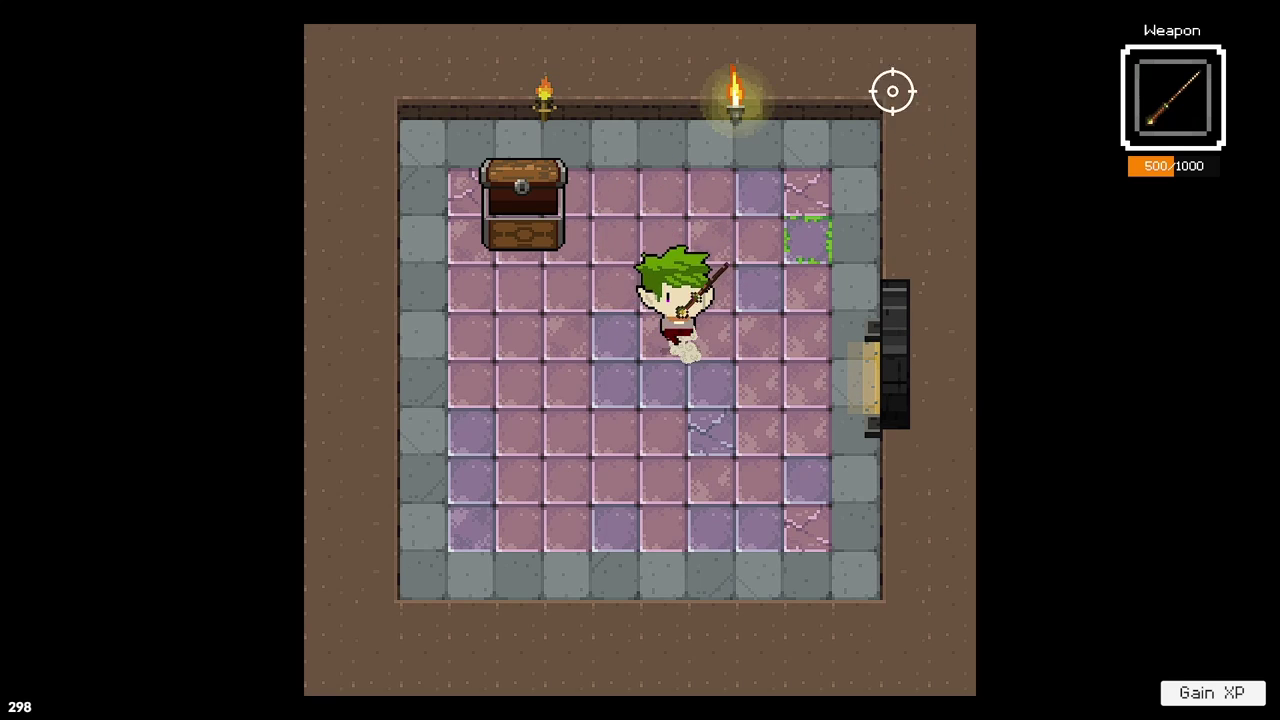
{"action": "key", "text": "s"}
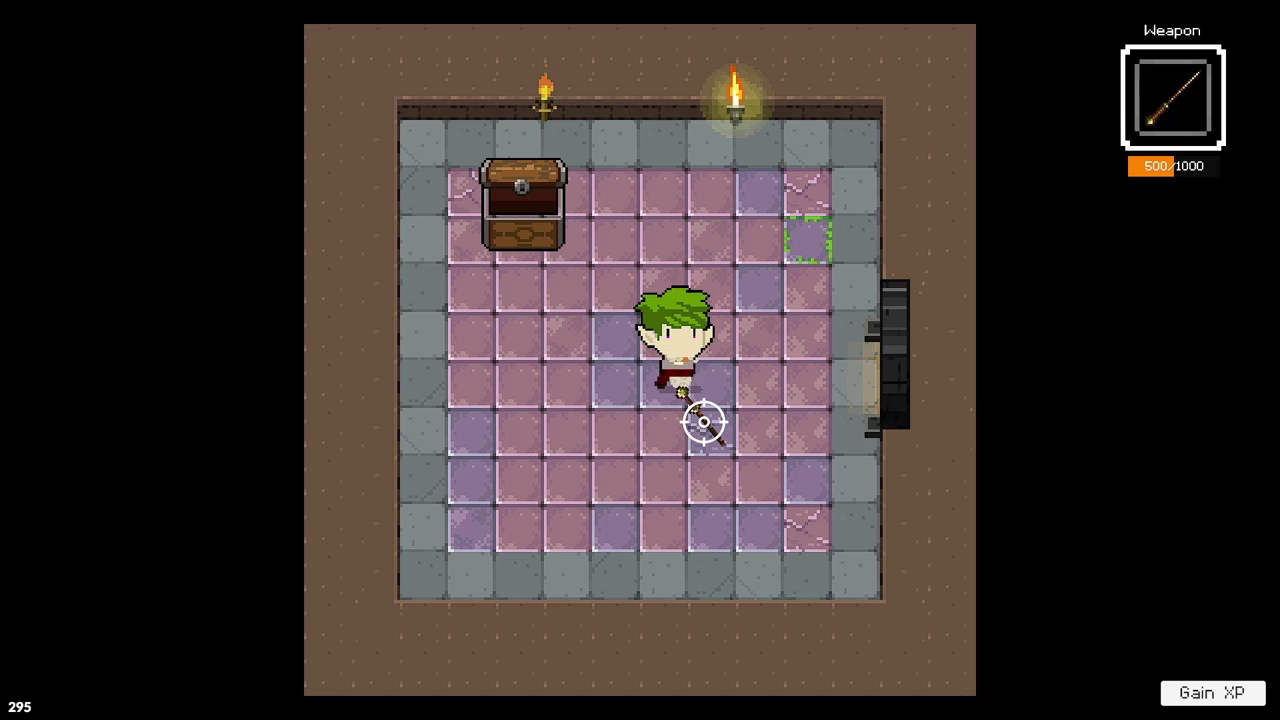
{"action": "key", "text": "a"}
{"action": "key", "text": "d"}
{"action": "key", "text": "w"}
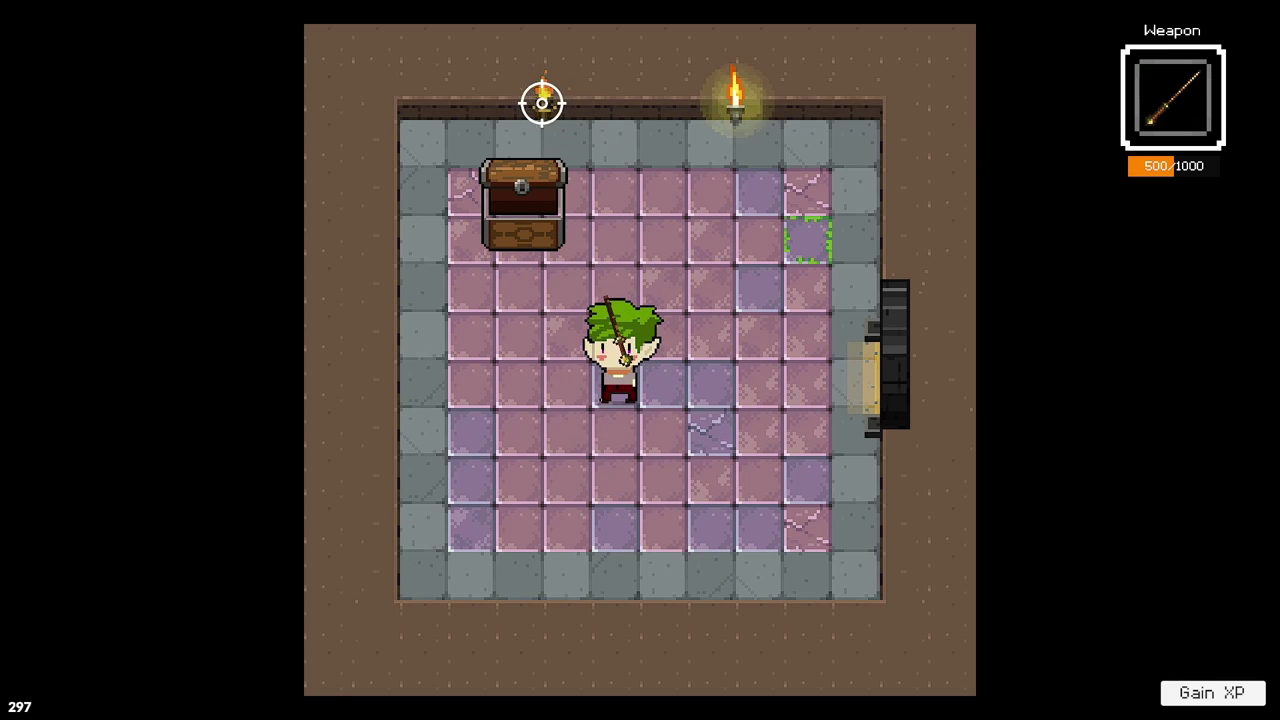
- Leave the dungeon room through the east door and step into the fenced yard
{"action": "key", "text": "d"}
{"action": "key", "text": "s"}
{"action": "key", "text": "d"}
{"action": "key", "text": "w"}
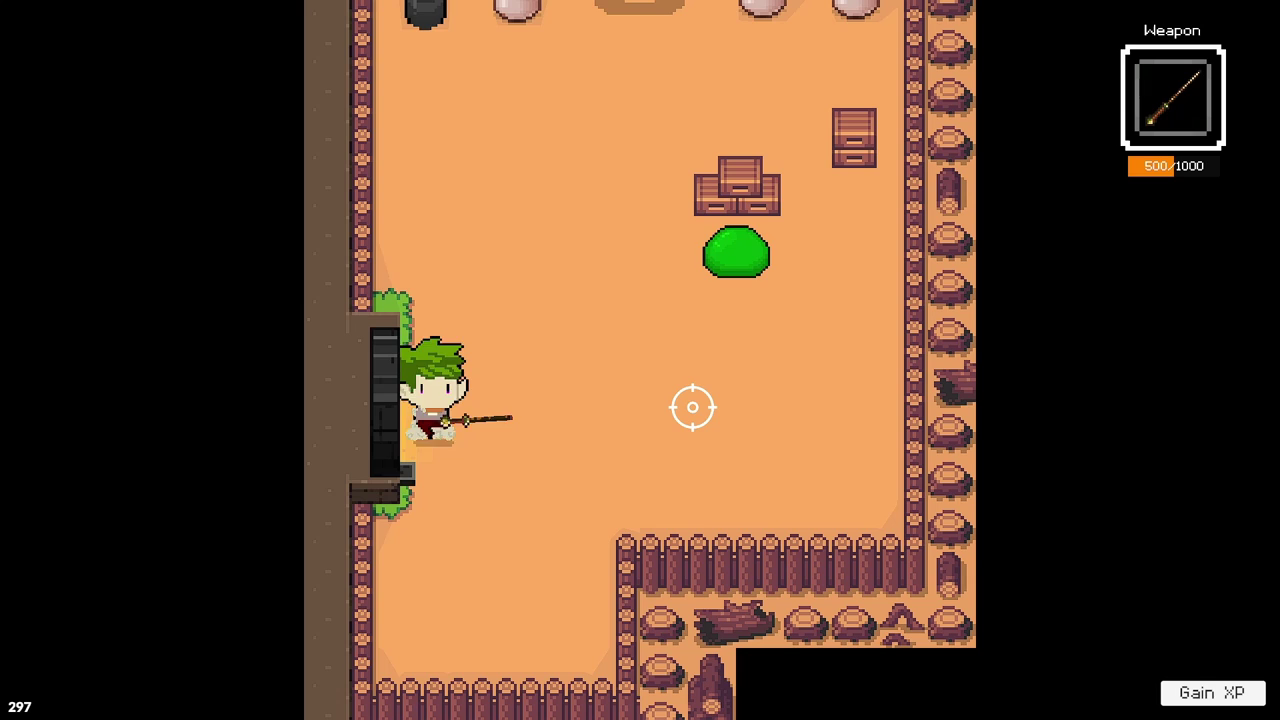
{"action": "key", "text": "d"}
{"action": "key", "text": "s"}
{"action": "key", "text": "w"}
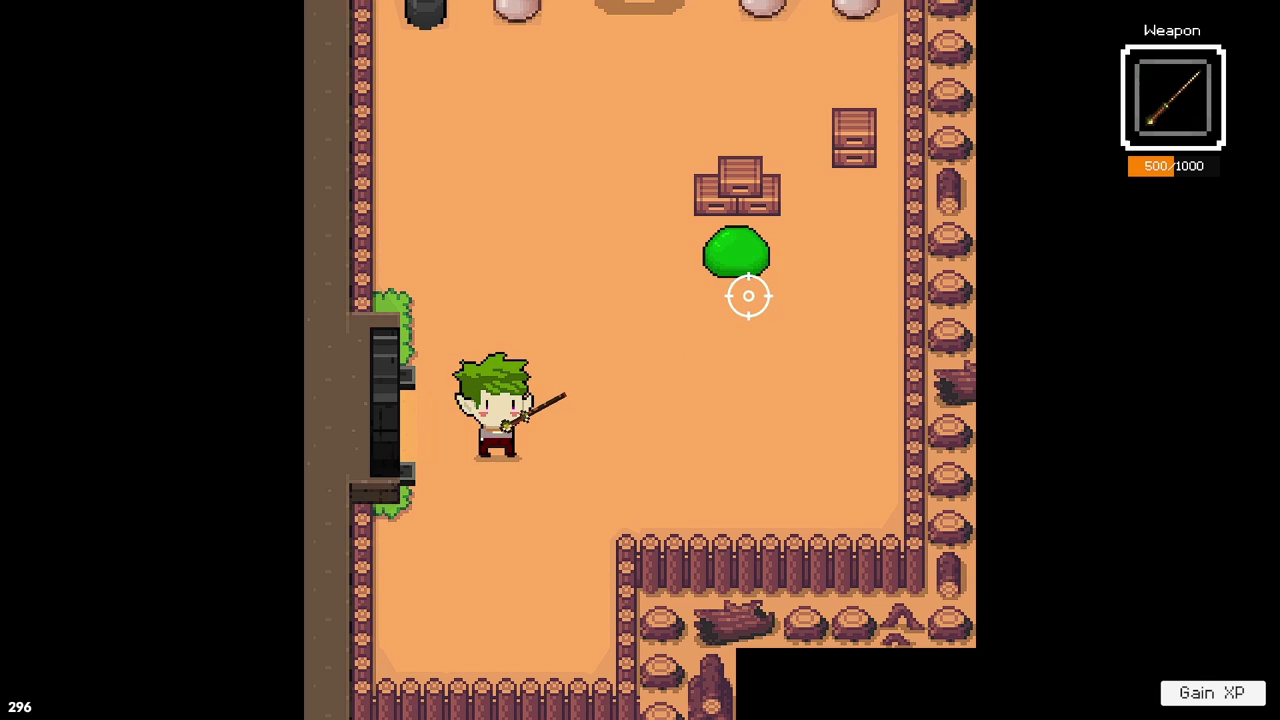
- Shoot the green slime below the crates with the wand each time it respawns, staying near the yard's entrance
{"action": "left_click", "coordinate": [739, 253]}
{"action": "key", "text": "w"}
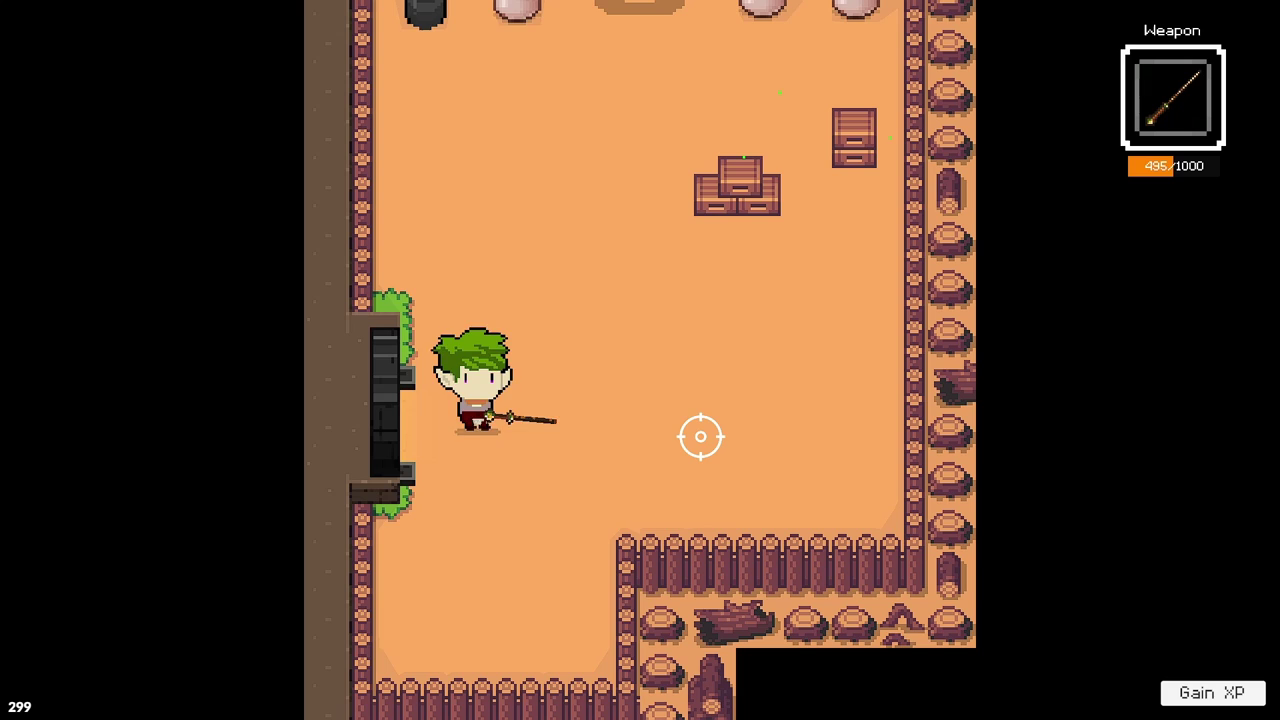
{"action": "key", "text": "w"}
{"action": "key", "text": "s"}
{"action": "key", "text": "d"}
{"action": "key", "text": "w"}
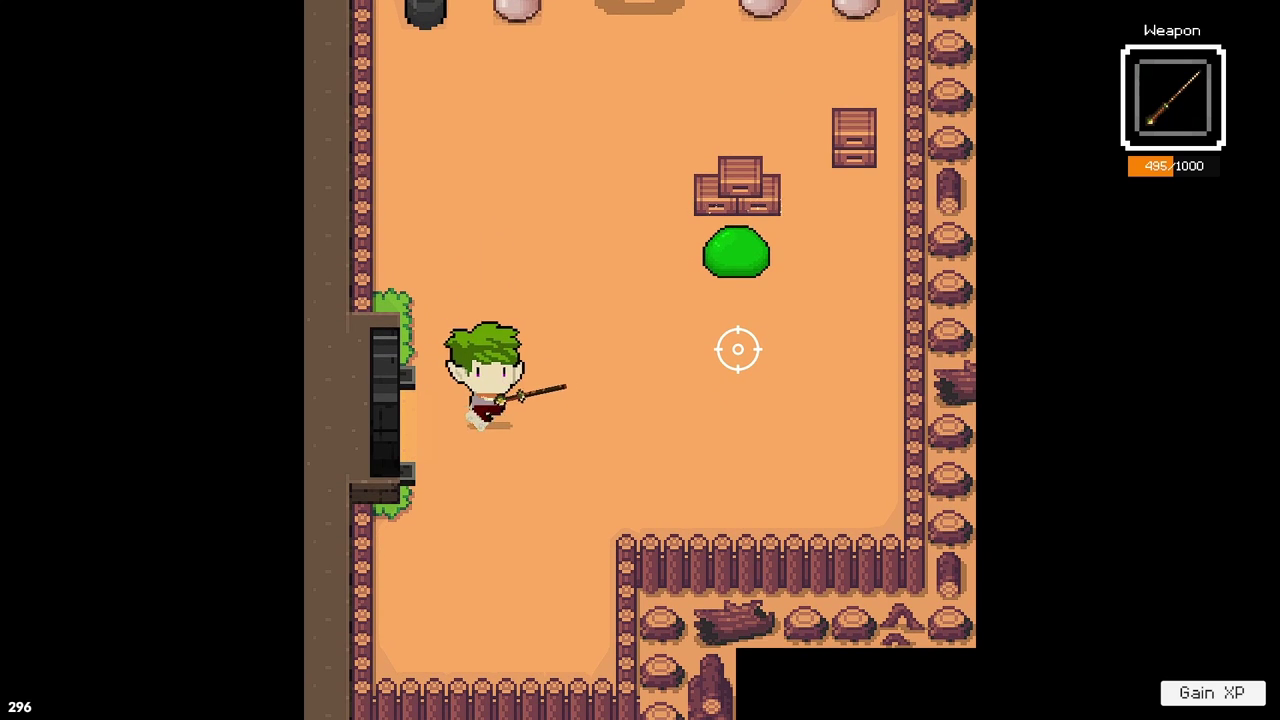
{"action": "key", "text": "s"}
{"action": "left_click", "coordinate": [737, 260]}
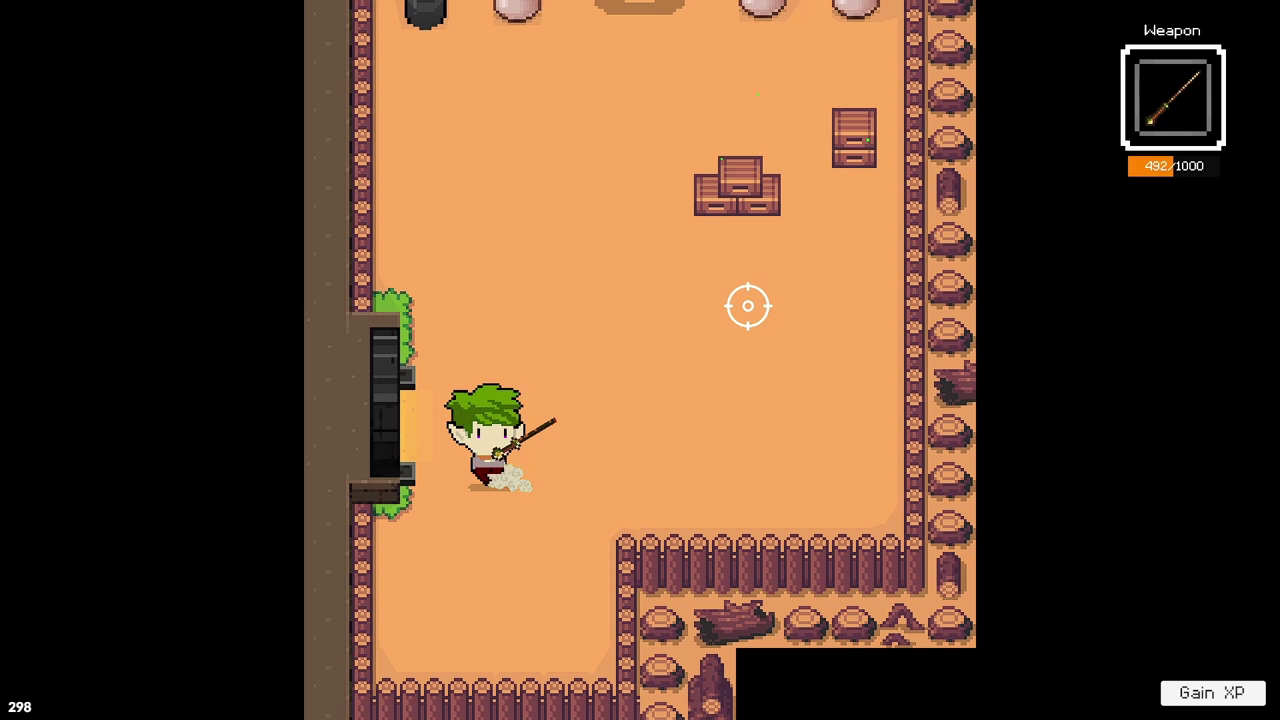
{"action": "key", "text": "a"}
{"action": "key", "text": "s"}
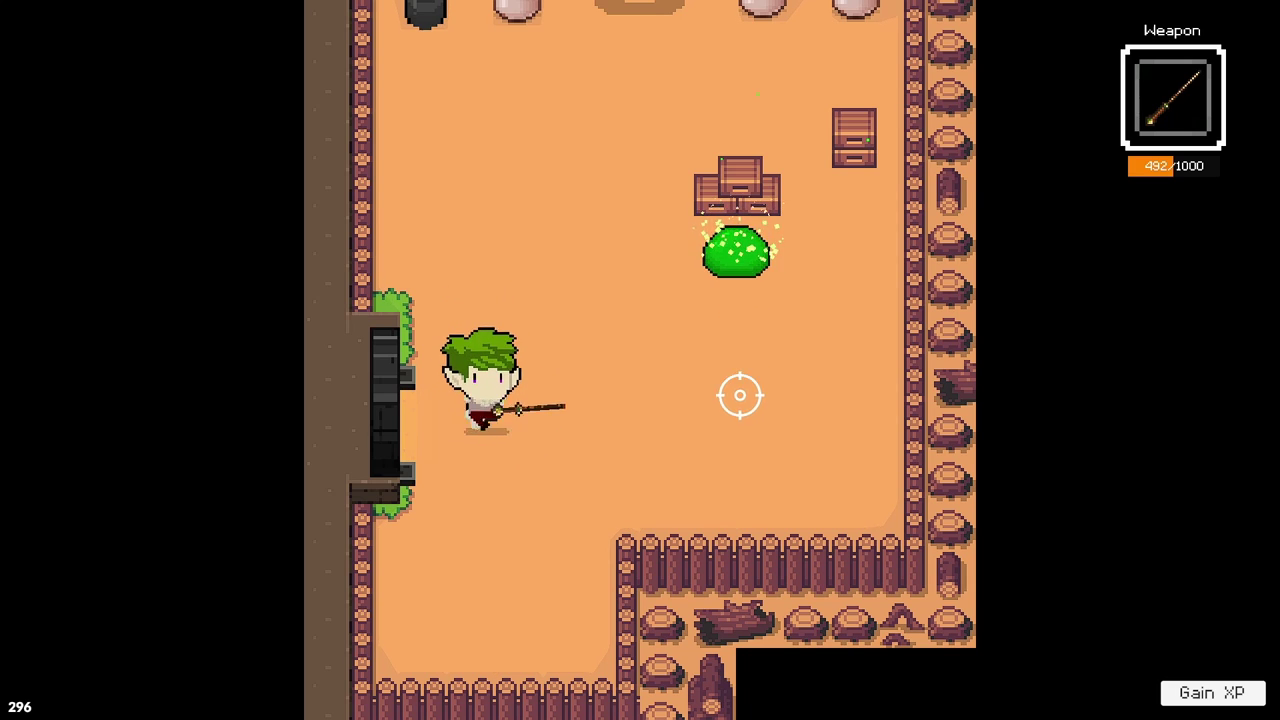
{"action": "left_click", "coordinate": [733, 256]}
{"action": "key", "text": "w"}
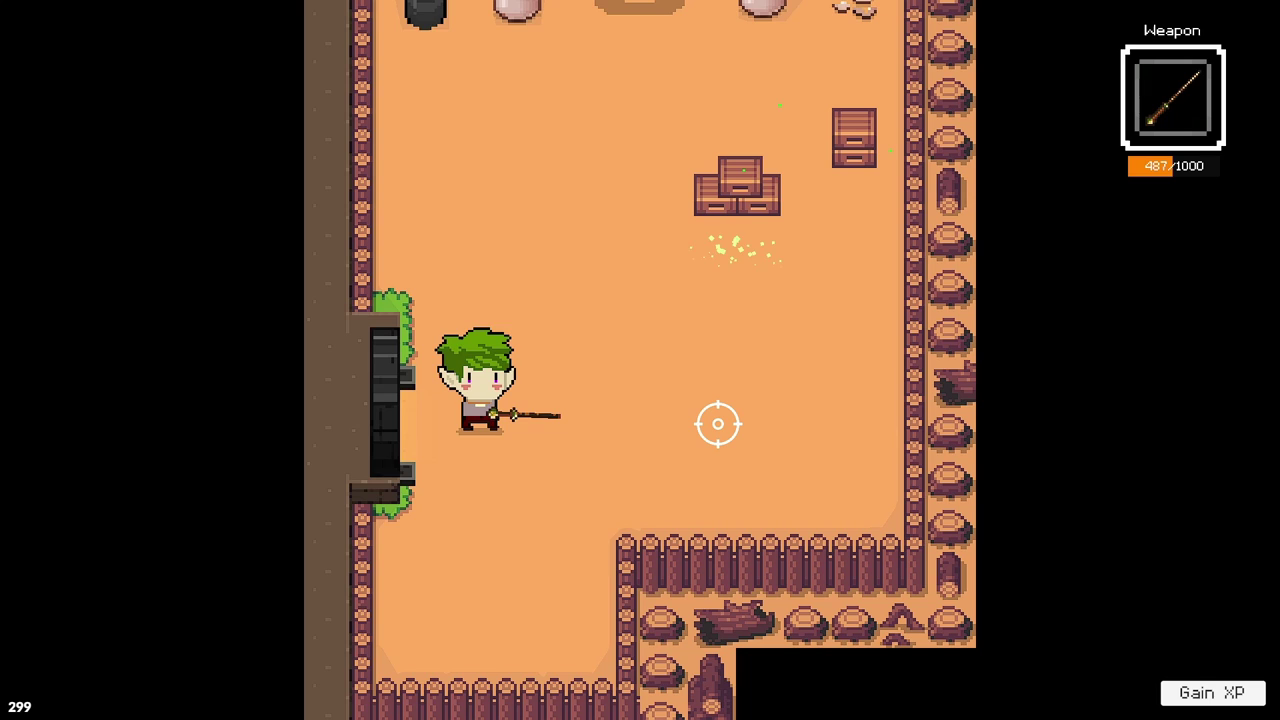
- Move the character south-east of the yard's entrance and fire the wand at the respawned slime from there
{"action": "key", "text": "w"}
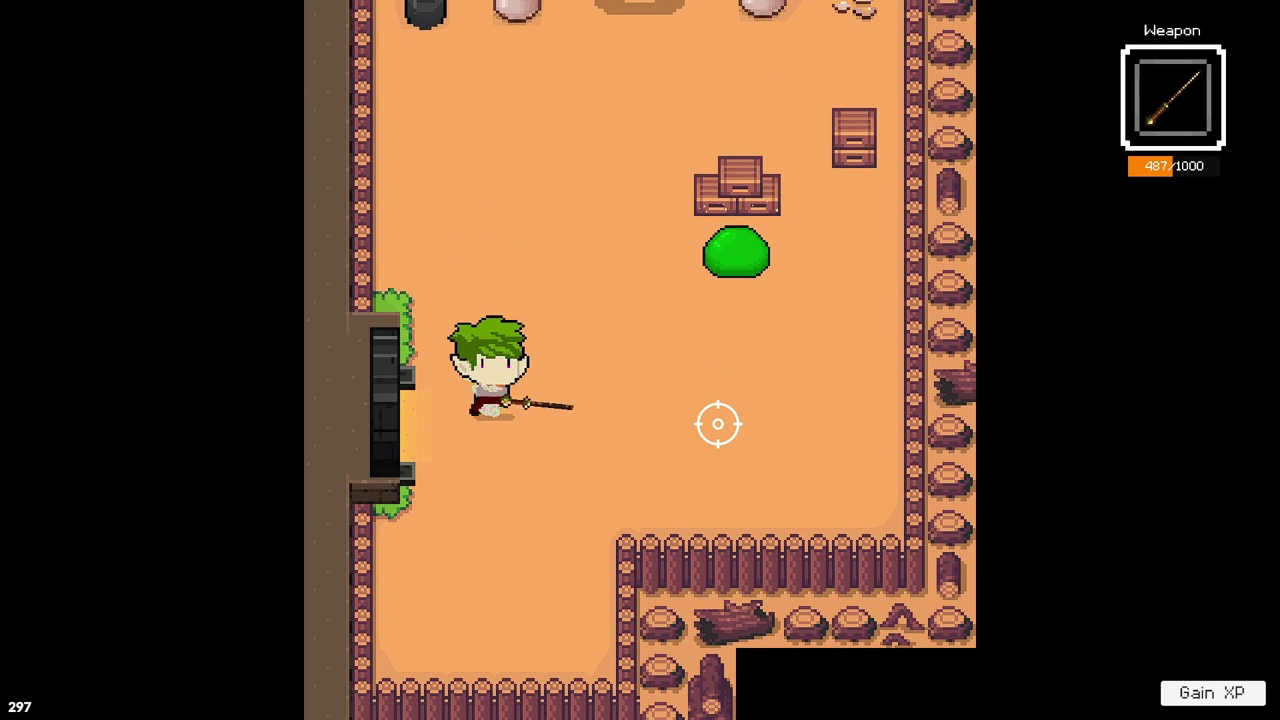
{"action": "key", "text": "s"}
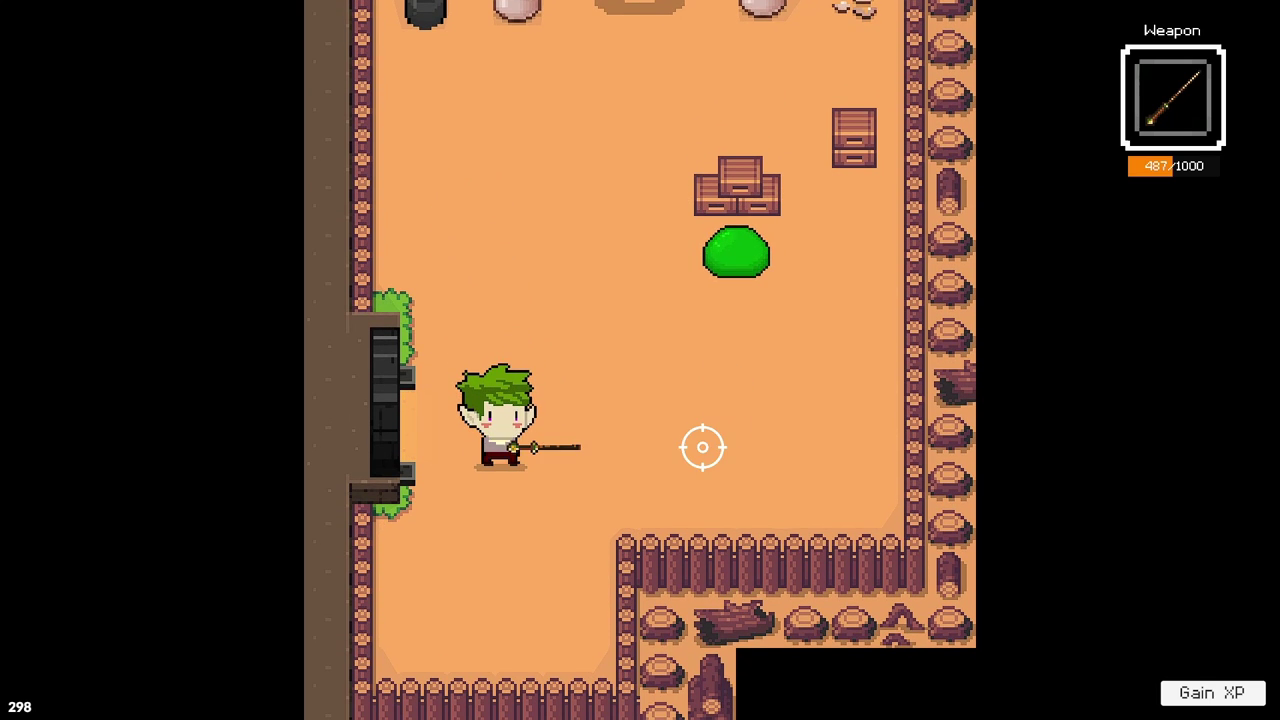
{"action": "key", "text": "s"}
{"action": "key", "text": "d"}
{"action": "key", "text": "w"}
{"action": "left_click", "coordinate": [733, 262]}
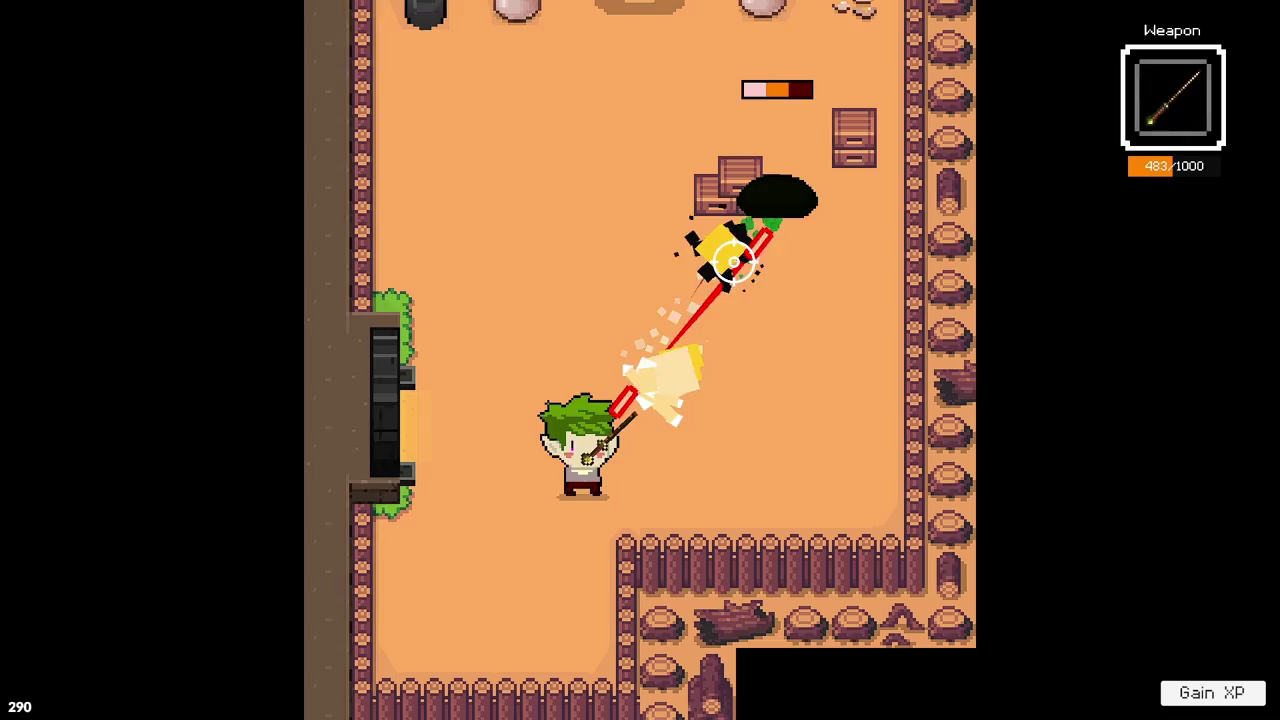
{"action": "key", "text": "s"}
{"action": "key", "text": "a"}
{"action": "left_click", "coordinate": [750, 245]}
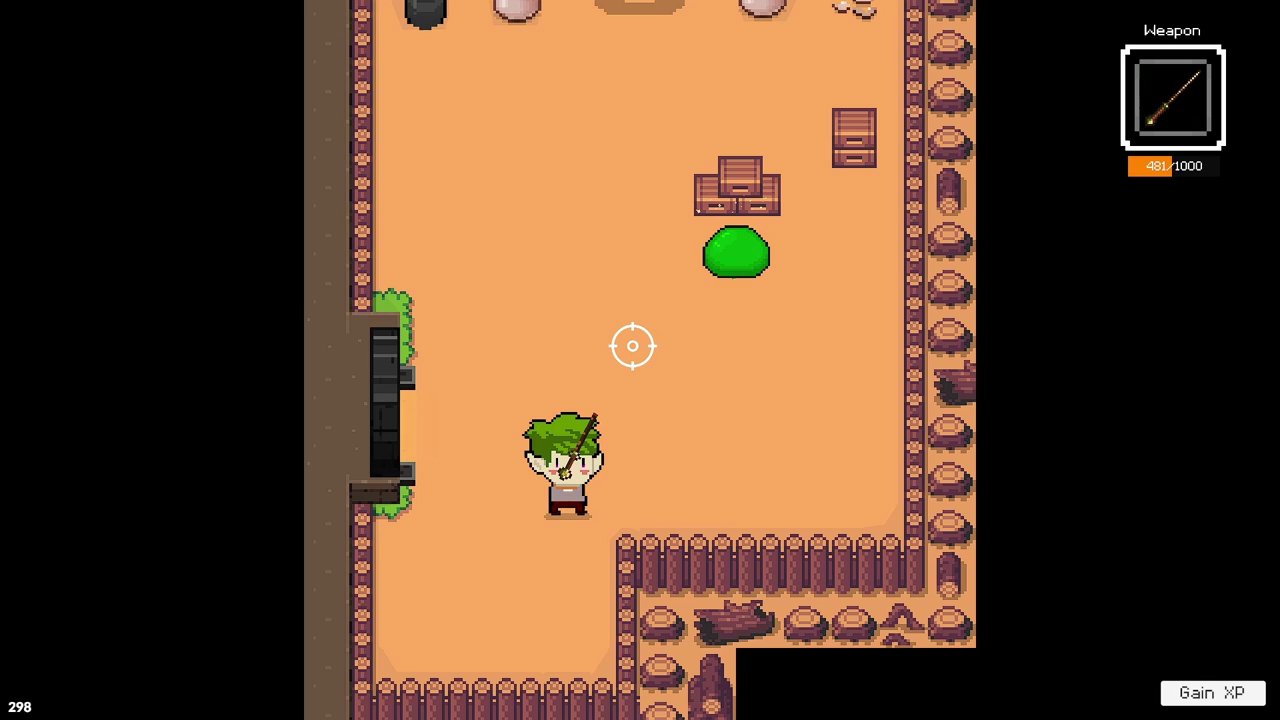
- Fire the wand at the green slime again and finish it off beside the eastern crate stack
{"action": "key", "text": "w"}
{"action": "key", "text": "a"}
{"action": "left_click", "coordinate": [731, 263]}
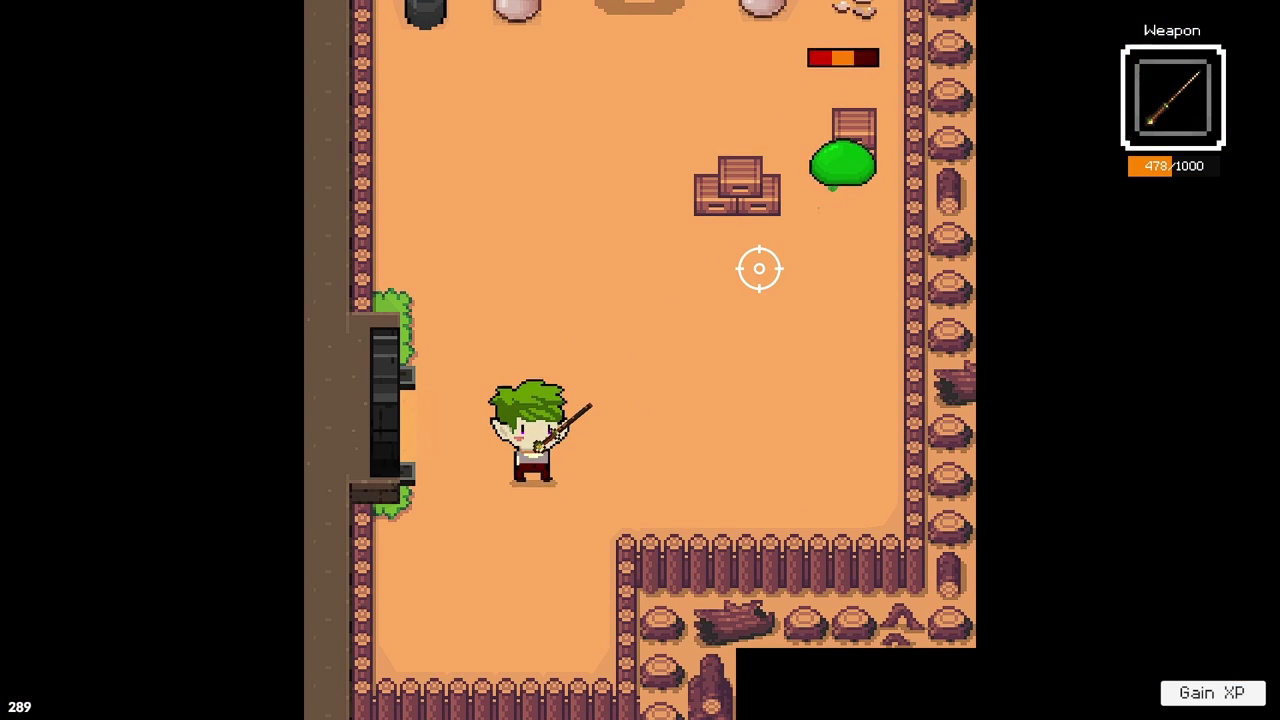
{"action": "key", "text": "d"}
{"action": "left_click", "coordinate": [840, 160]}
{"action": "key", "text": "a"}
{"action": "key", "text": "d"}
{"action": "key", "text": "w"}
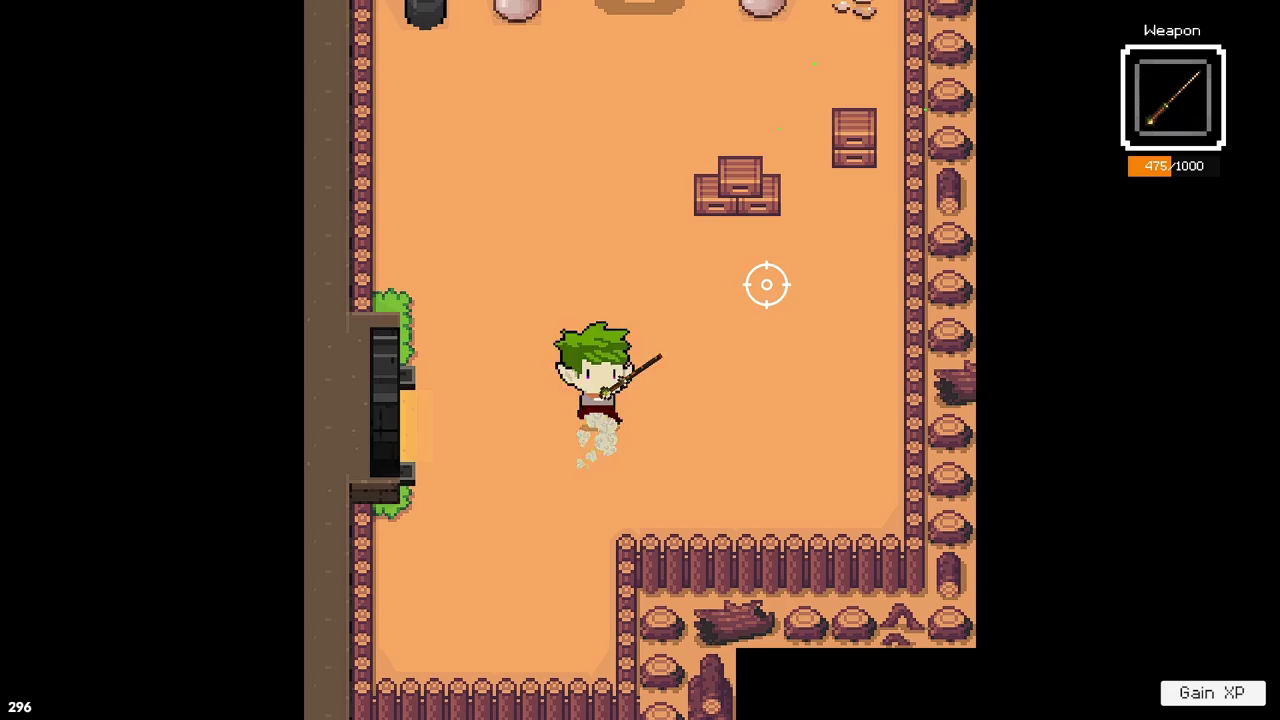
- Walk north-west towards the pots and shoot the respawned slime below the crates from that side
{"action": "key", "text": "a"}
{"action": "key", "text": "s"}
{"action": "key", "text": "w"}
{"action": "key", "text": "d"}
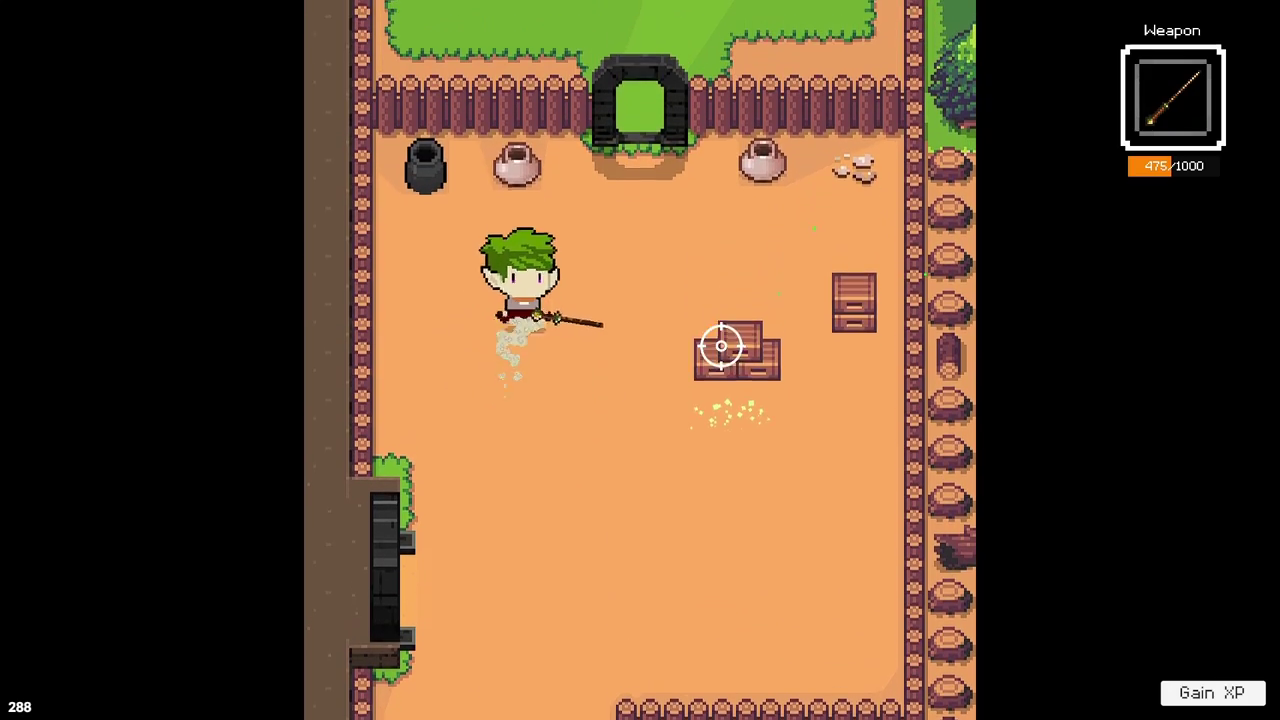
{"action": "key", "text": "a"}
{"action": "key", "text": "s"}
{"action": "left_click", "coordinate": [735, 448]}
{"action": "left_click", "coordinate": [739, 442]}
{"action": "key", "text": "s"}
{"action": "key", "text": "d"}
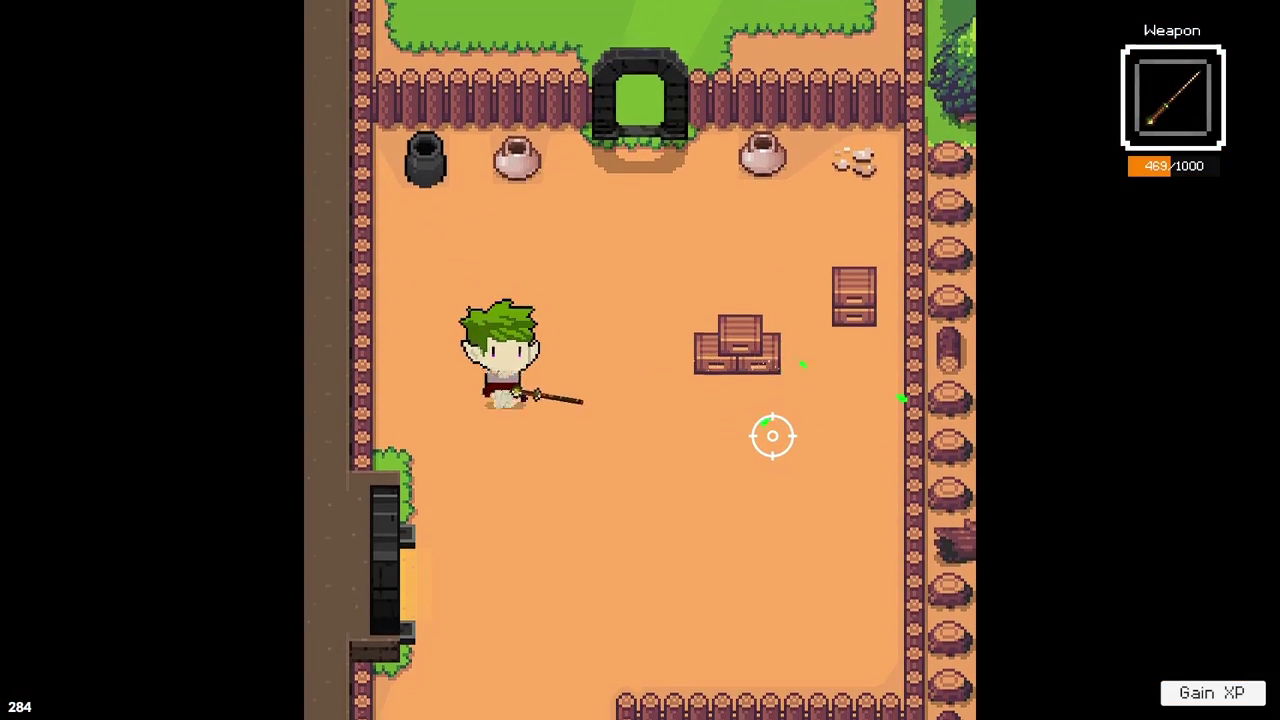
- Run to the yard's south-east corner and fire several wand shots at the slime below the crates
{"action": "left_click", "coordinate": [726, 251]}
{"action": "key", "text": "d"}
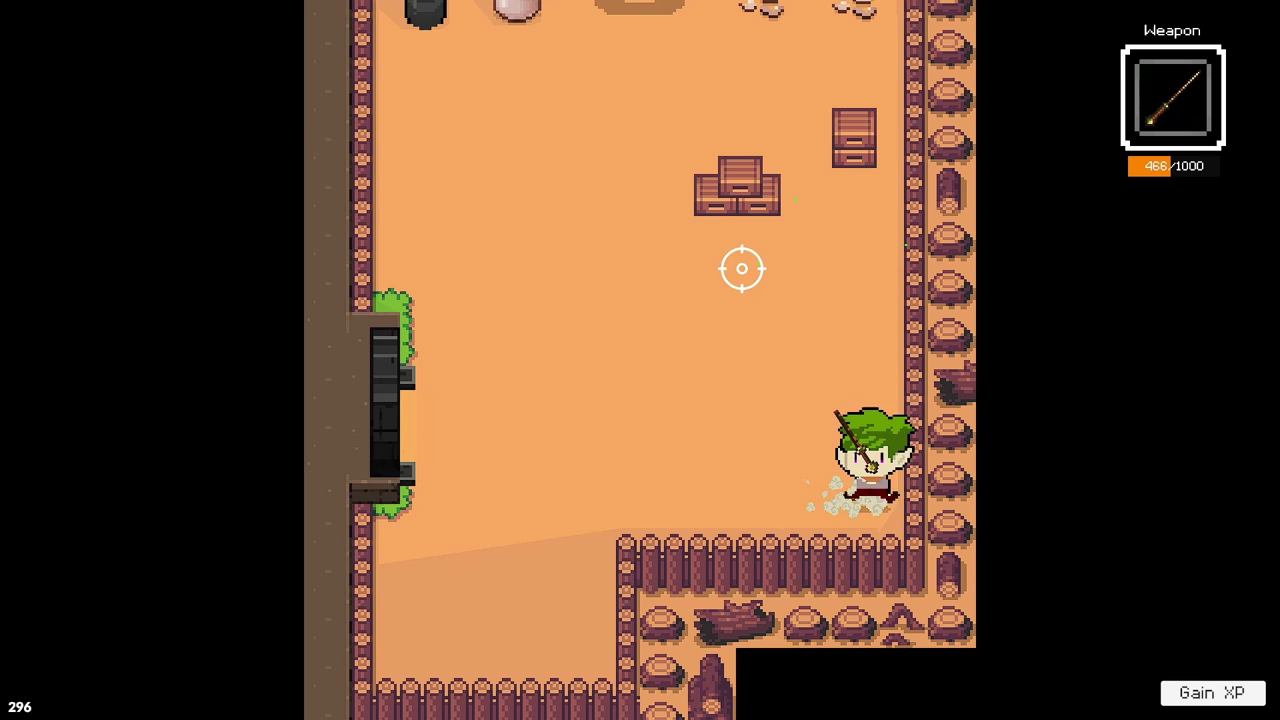
{"action": "left_click", "coordinate": [765, 251]}
{"action": "left_click", "coordinate": [762, 254]}
{"action": "left_click", "coordinate": [760, 257]}
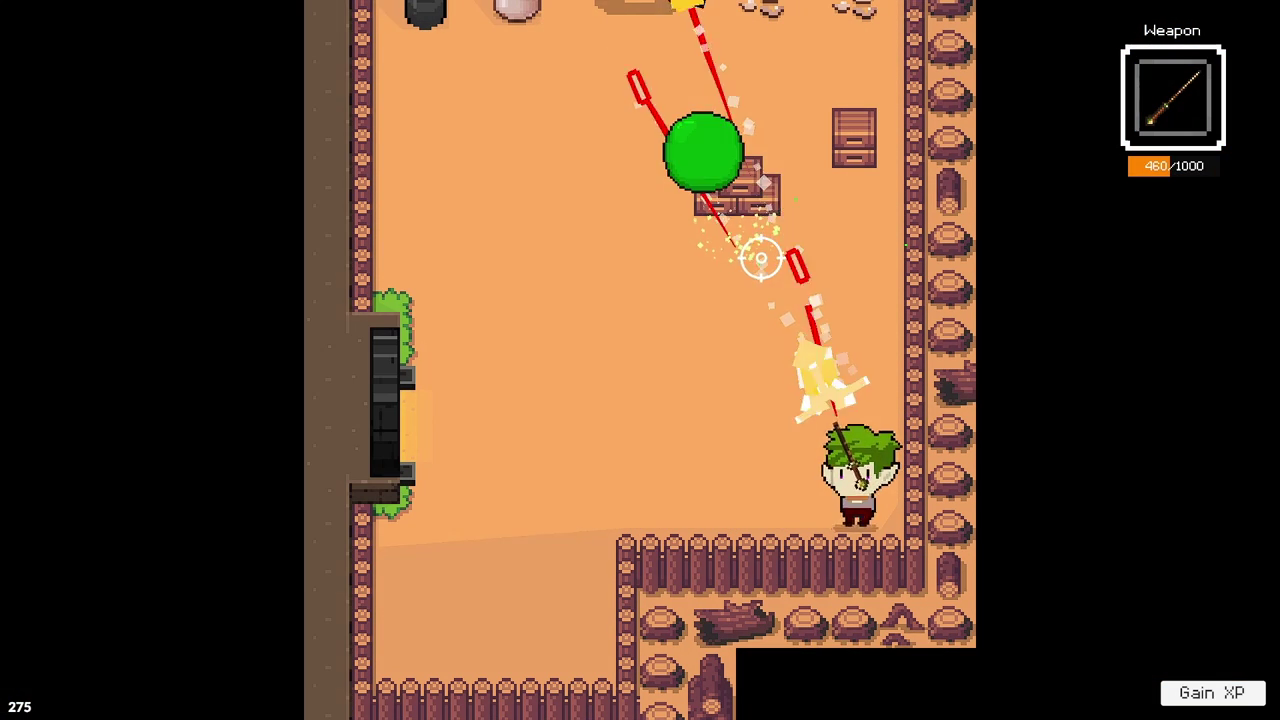
- Return to the west side of the yard and shoot the slime near the crates from there
{"action": "key", "text": "a"}
{"action": "key", "text": "w"}
{"action": "key", "text": "w"}
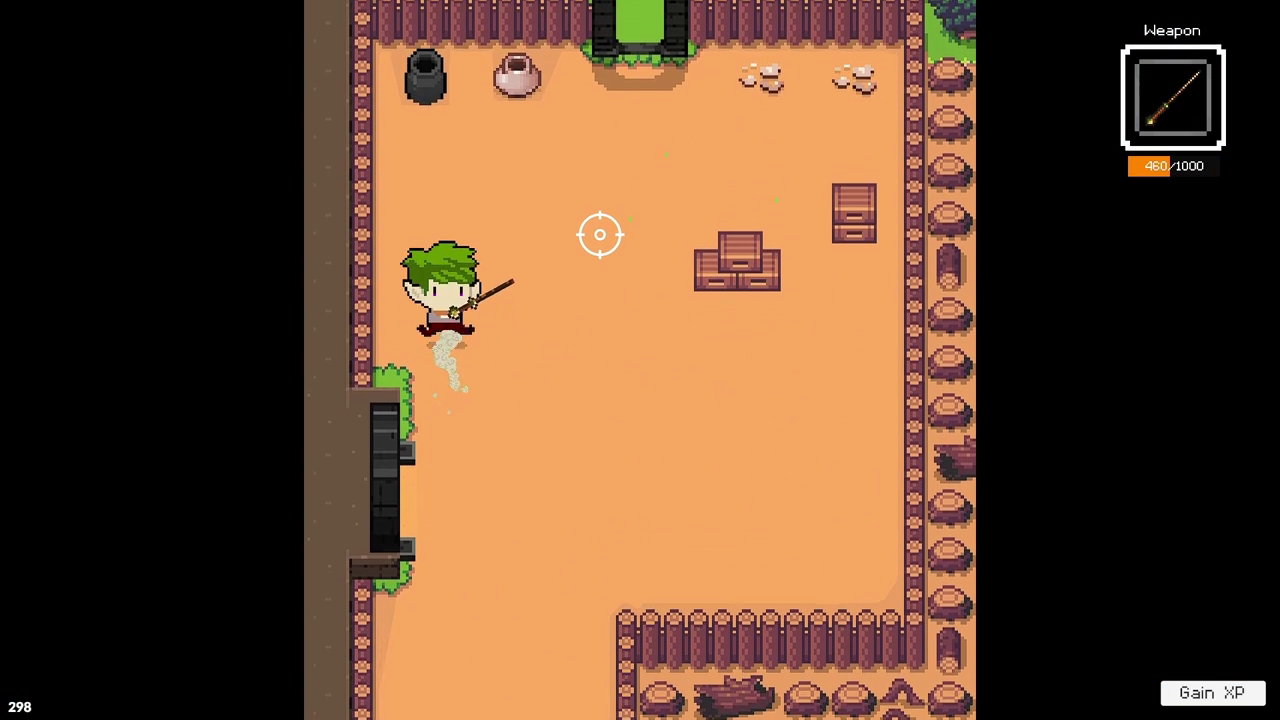
{"action": "key", "text": "s"}
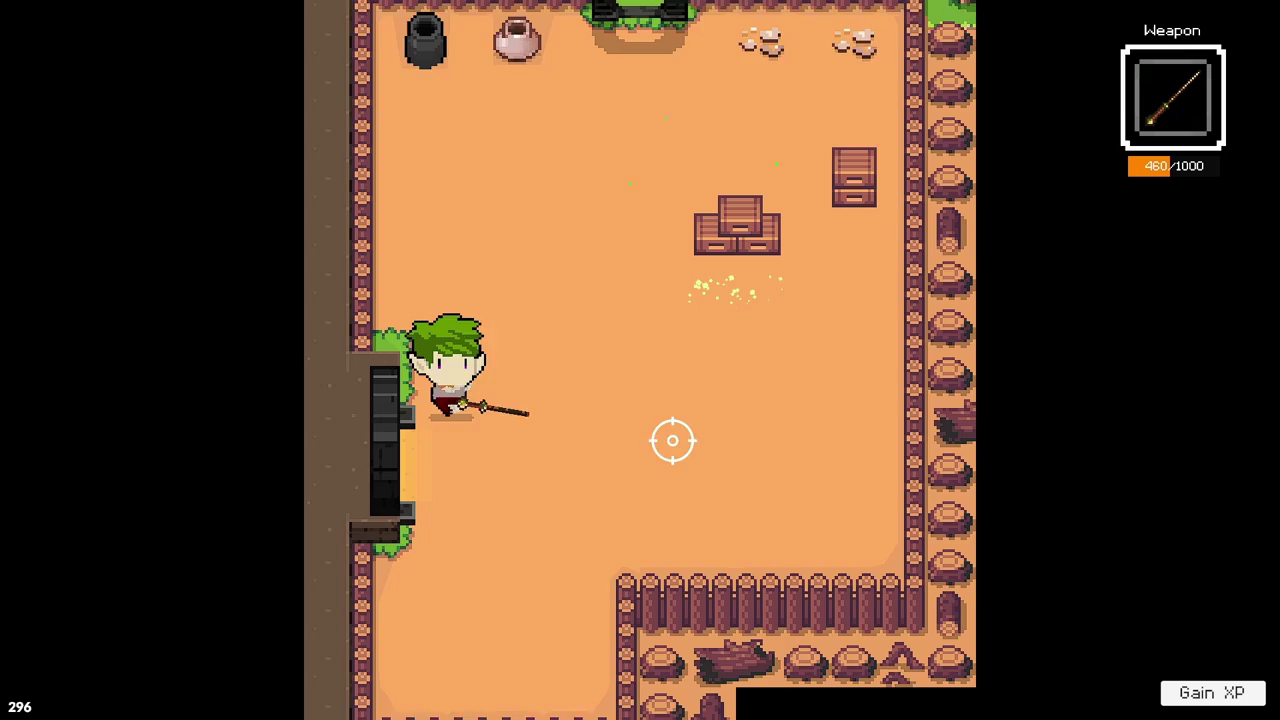
{"action": "key", "text": "d"}
{"action": "left_click", "coordinate": [745, 272]}
- Walk the character north along the west fence to the black and pink pots beside the stone archway
{"action": "key", "text": "w"}
{"action": "key", "text": "a"}
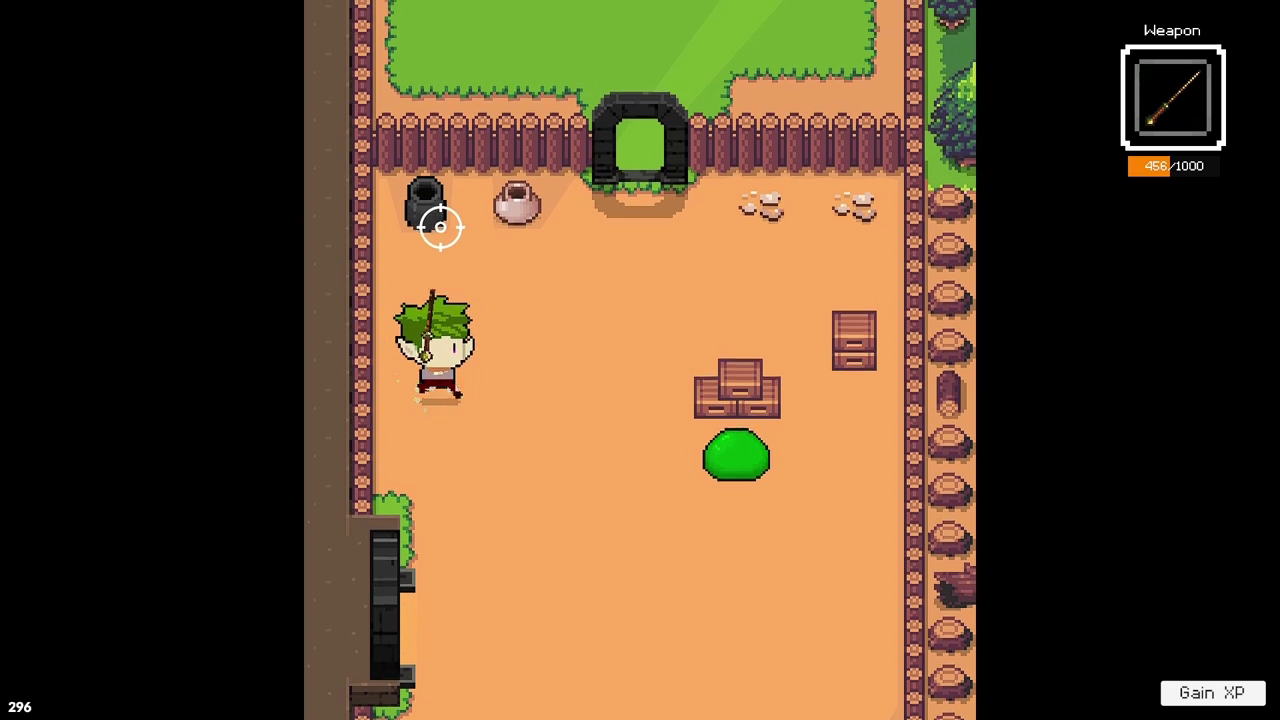
{"action": "key", "text": "w"}
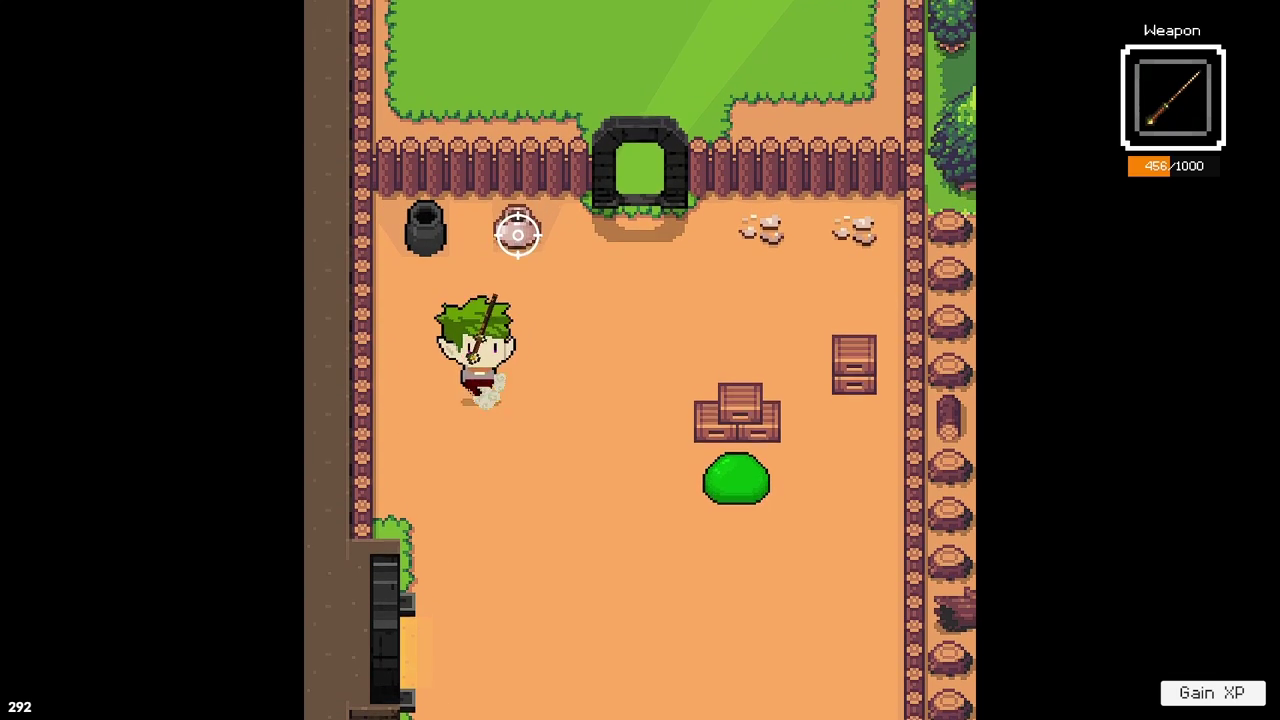
- Shoot the pink pot and the black pot beside the stone archway with the wand and step away eastward
{"action": "key", "text": "s"}
{"action": "left_click", "coordinate": [517, 218]}
{"action": "key", "text": "a"}
{"action": "left_click", "coordinate": [437, 211]}
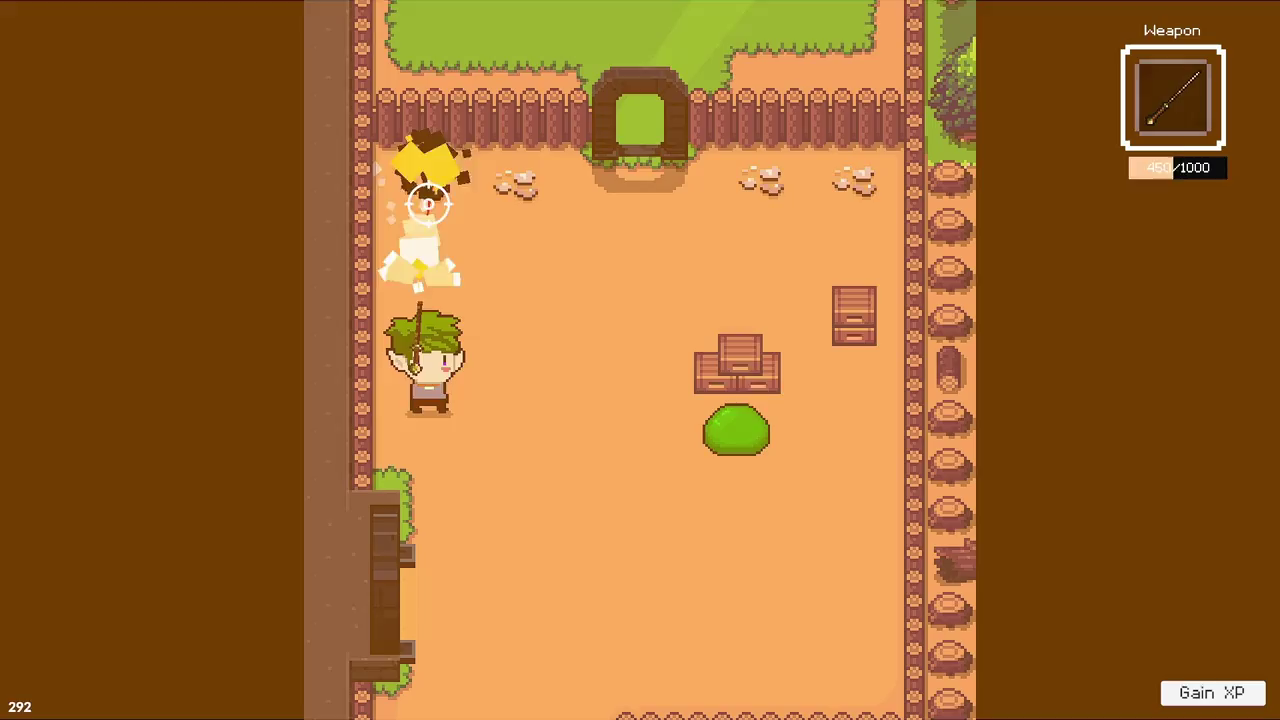
{"action": "key", "text": "d"}
{"action": "key", "text": "w"}
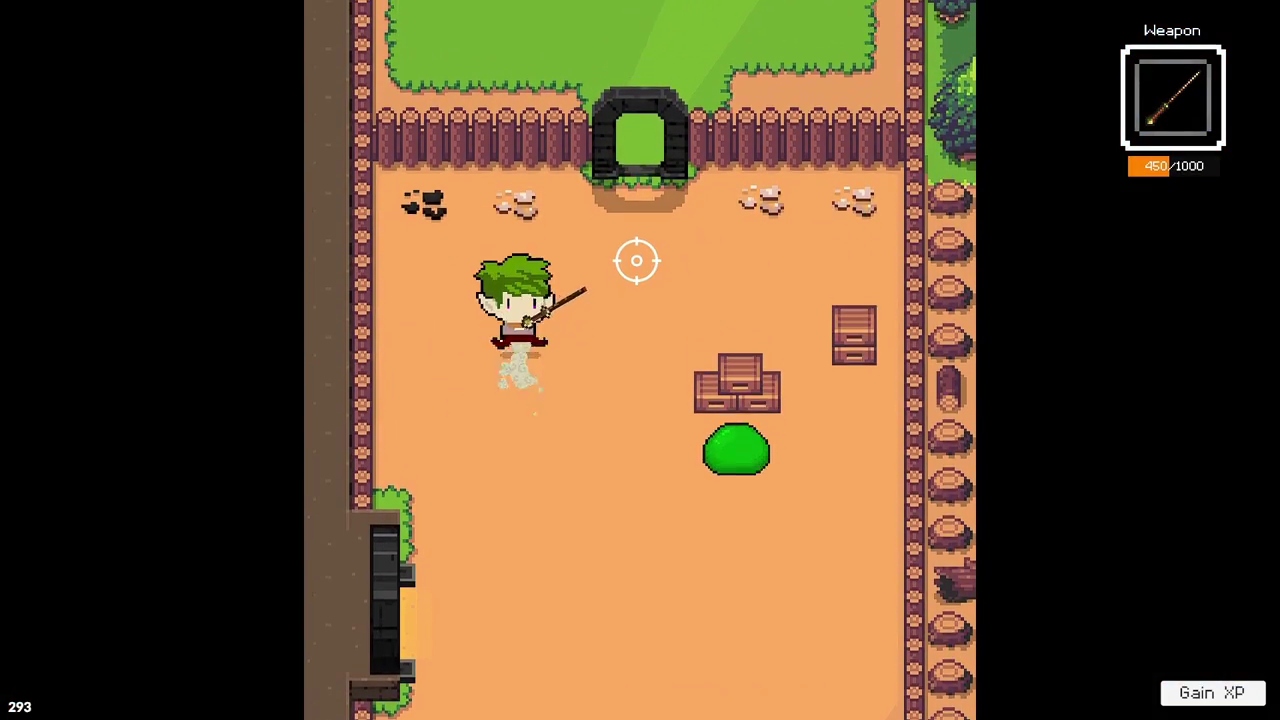
- Run south-east into the middle of the yard and fire the wand at the slime near the crates
{"action": "key", "text": "a"}
{"action": "key", "text": "s"}
{"action": "key", "text": "d"}
{"action": "left_click", "coordinate": [743, 300]}
{"action": "key", "text": "s"}
{"action": "key", "text": "d"}
{"action": "left_click", "coordinate": [817, 251]}
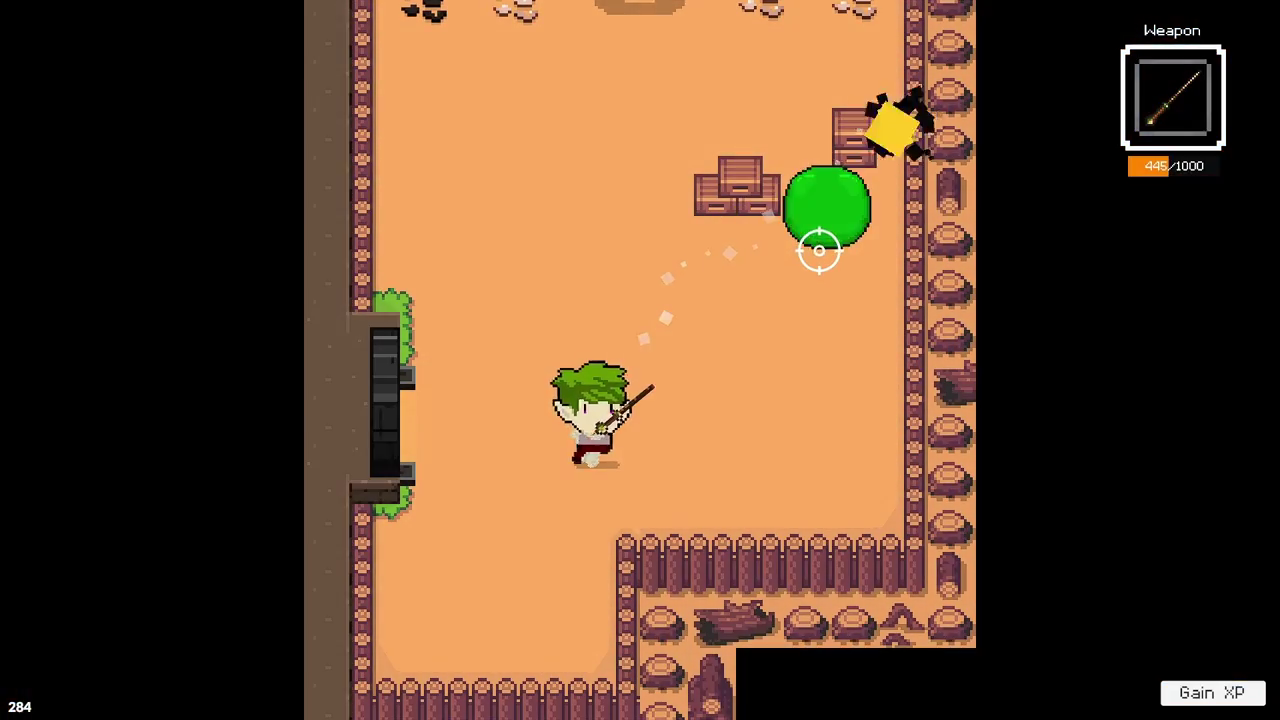
- Move back west, finish off the slime with more wand shots from near the doorway and pause the game
{"action": "key", "text": "a"}
{"action": "left_click", "coordinate": [789, 254]}
{"action": "key", "text": "w"}
{"action": "key", "text": "a"}
{"action": "key", "text": "d"}
{"action": "left_click", "coordinate": [737, 260]}
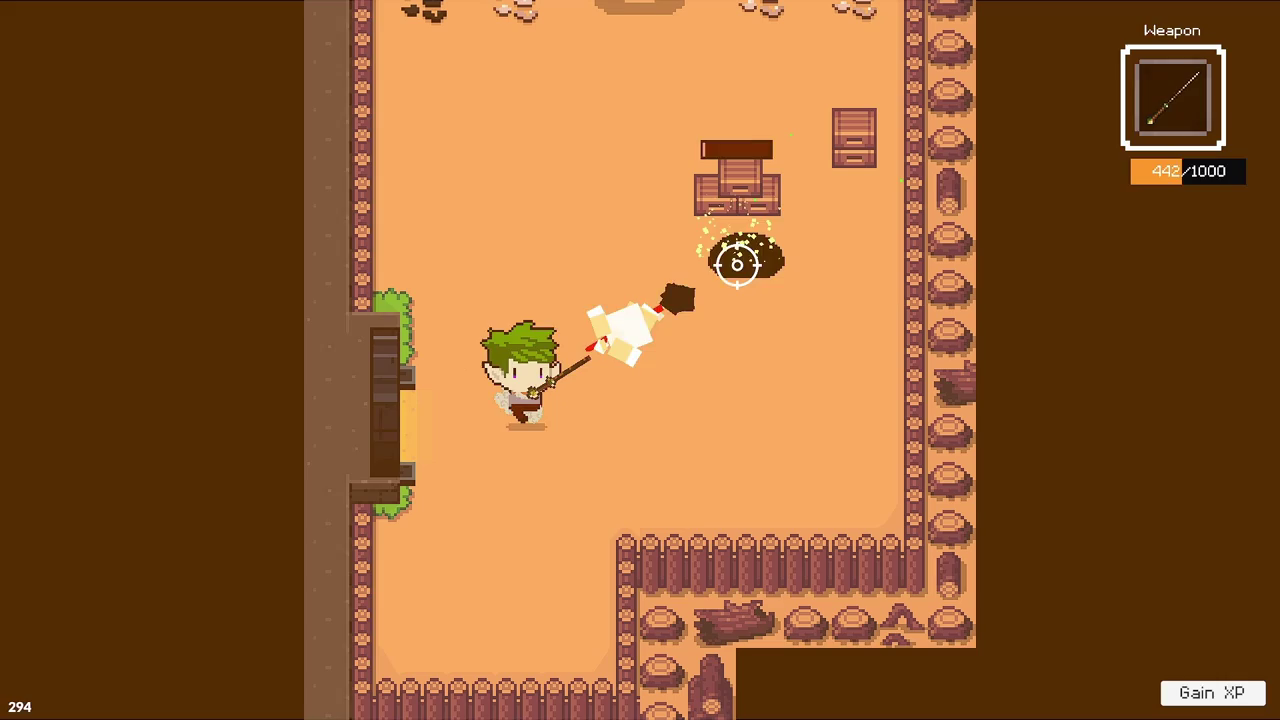
{"action": "key", "text": "s"}
{"action": "left_click", "coordinate": [737, 266]}
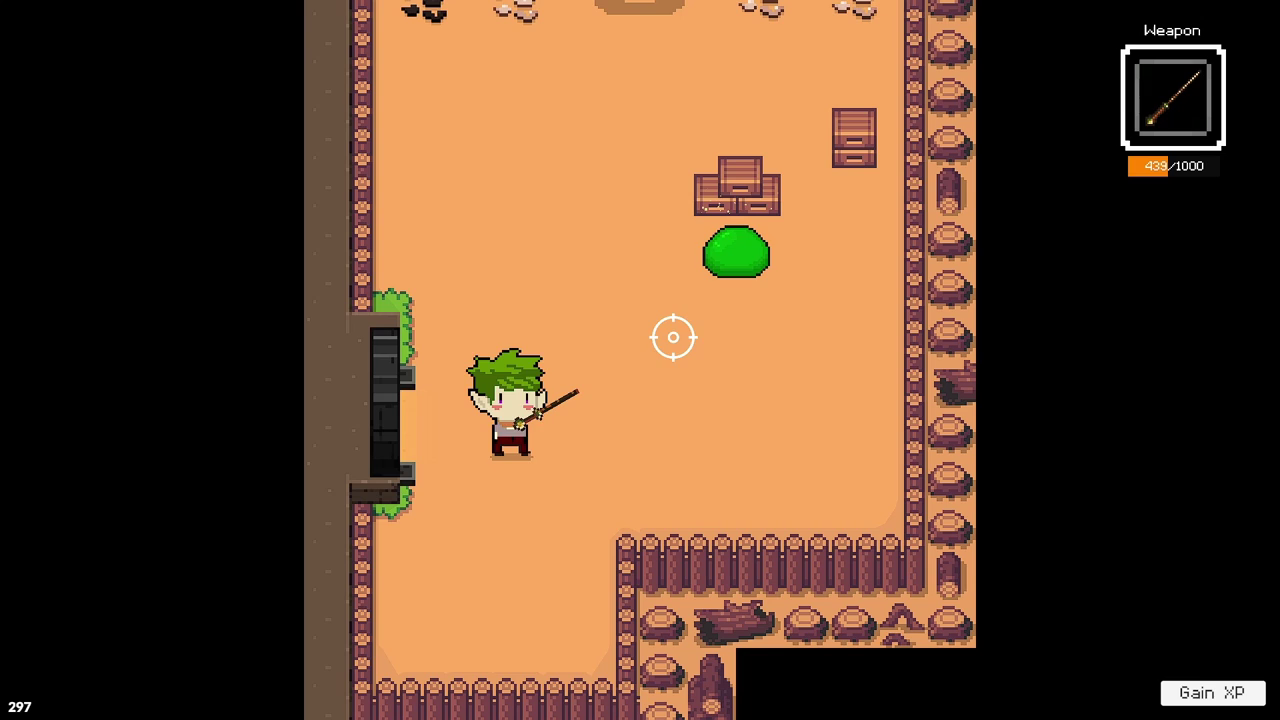
{"action": "key", "text": "Escape"}
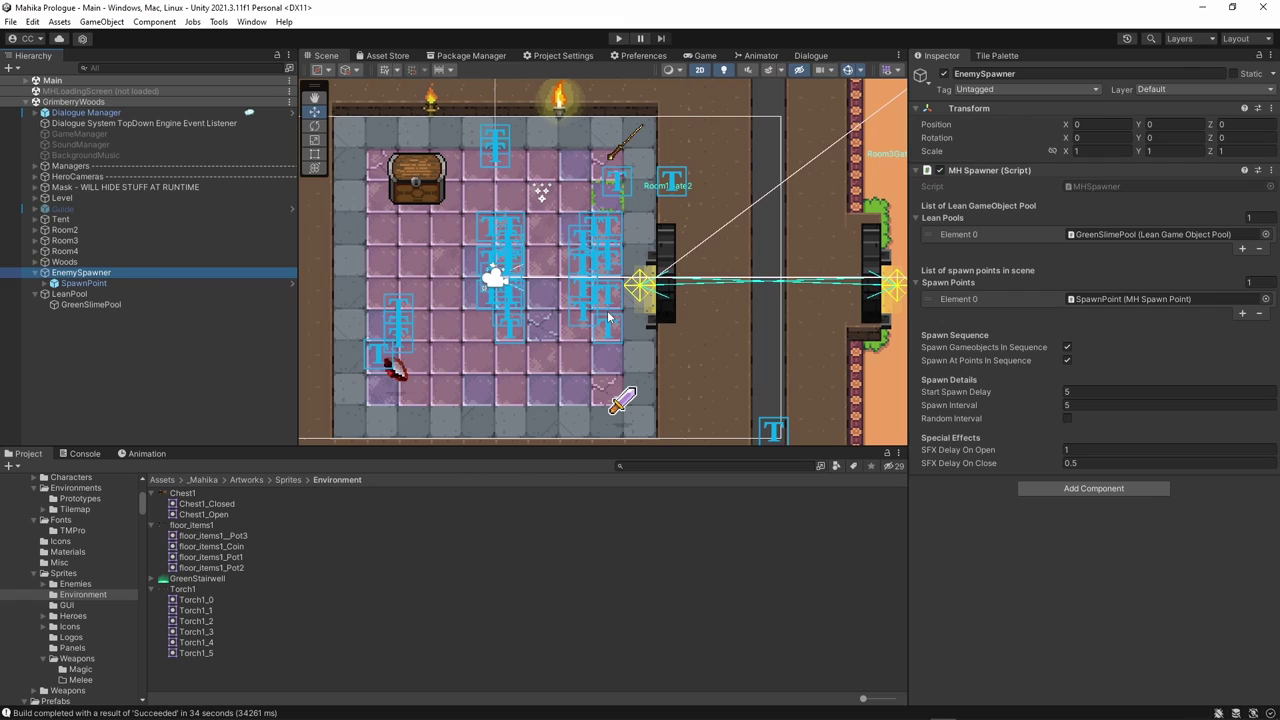
- In the Unity editor, examine the MH Spawner settings of EnemySpawner and the MH Spawn Point settings of SpawnPoint
{"action": "left_click", "coordinate": [85, 283]}
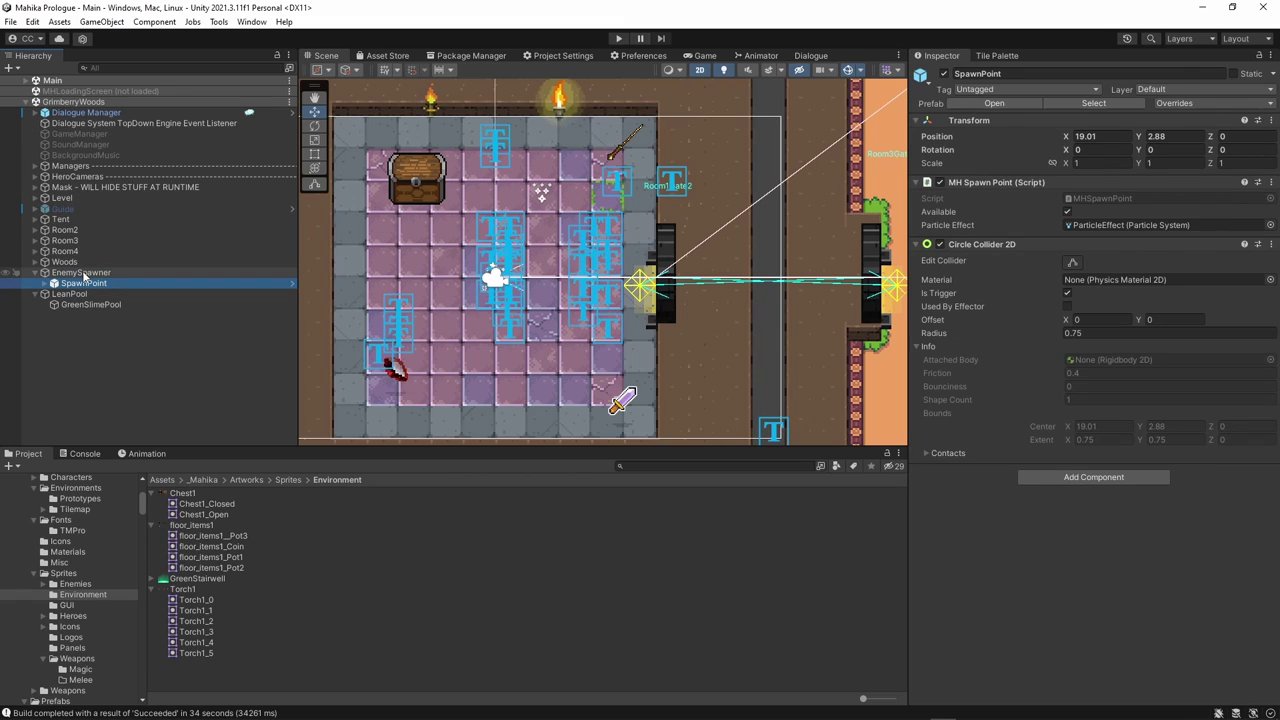
{"action": "left_click", "coordinate": [85, 274]}
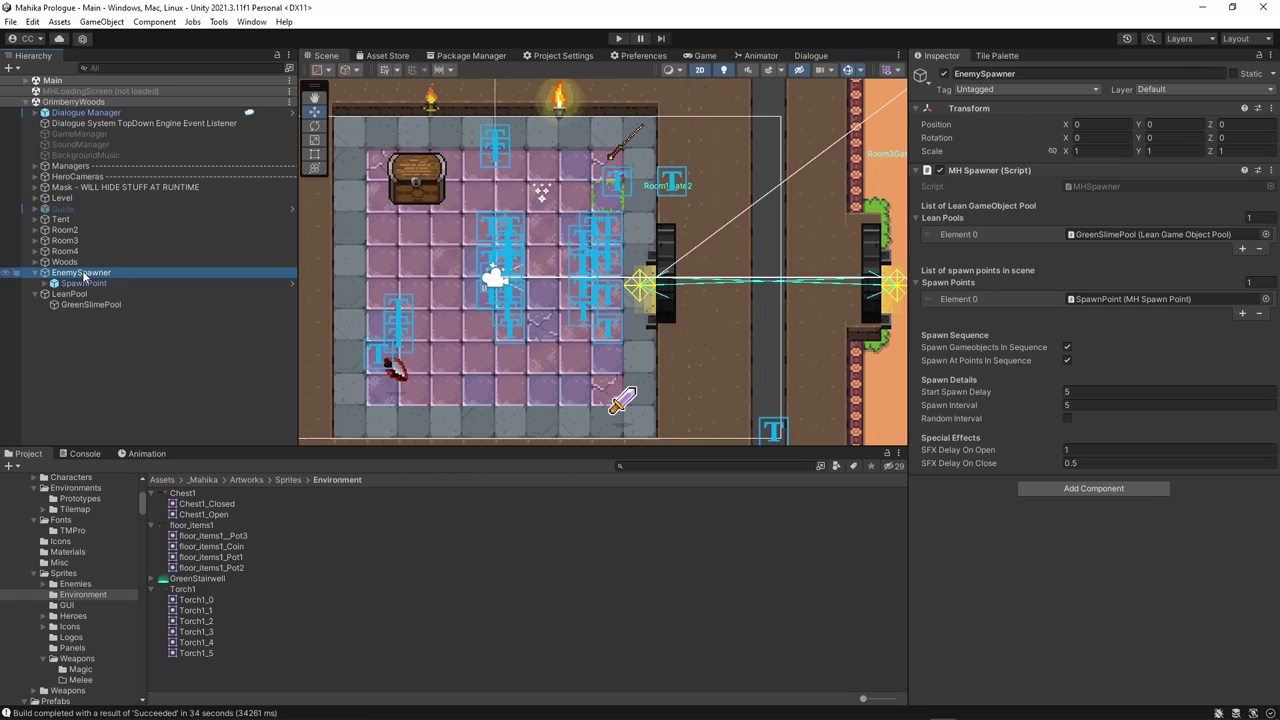
{"action": "left_click", "coordinate": [86, 284]}
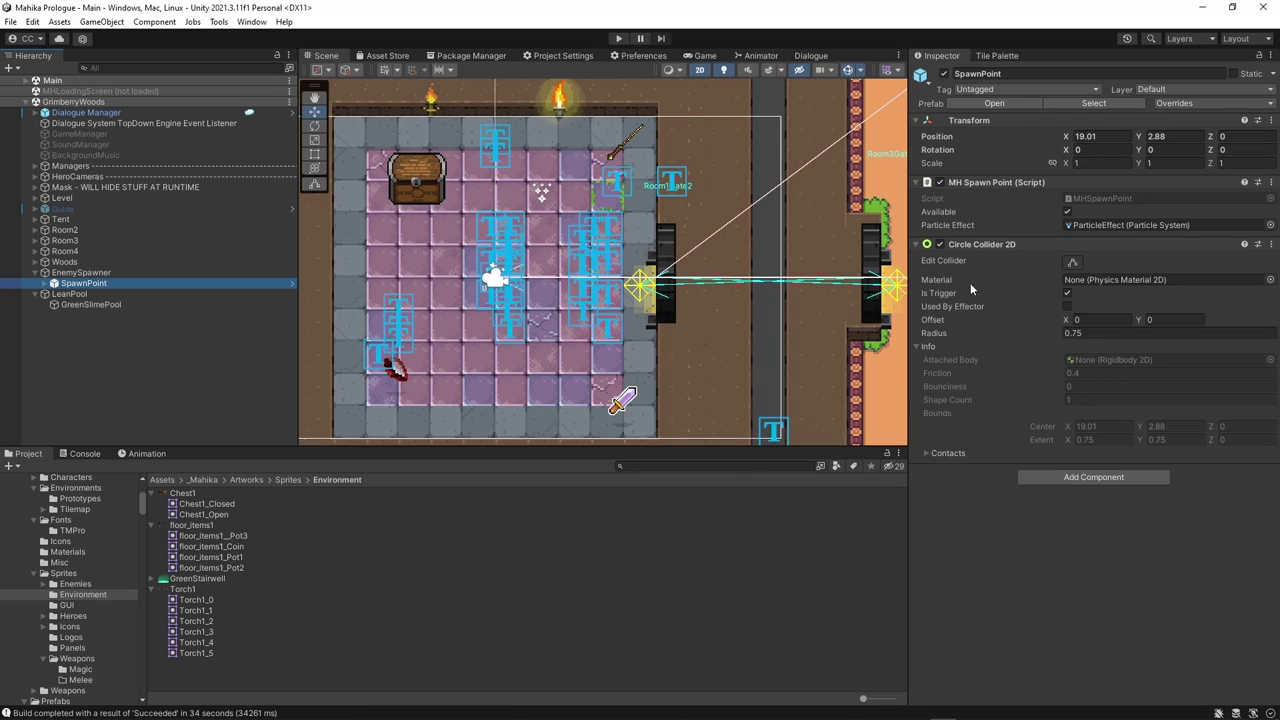
{"action": "left_click", "coordinate": [85, 272]}
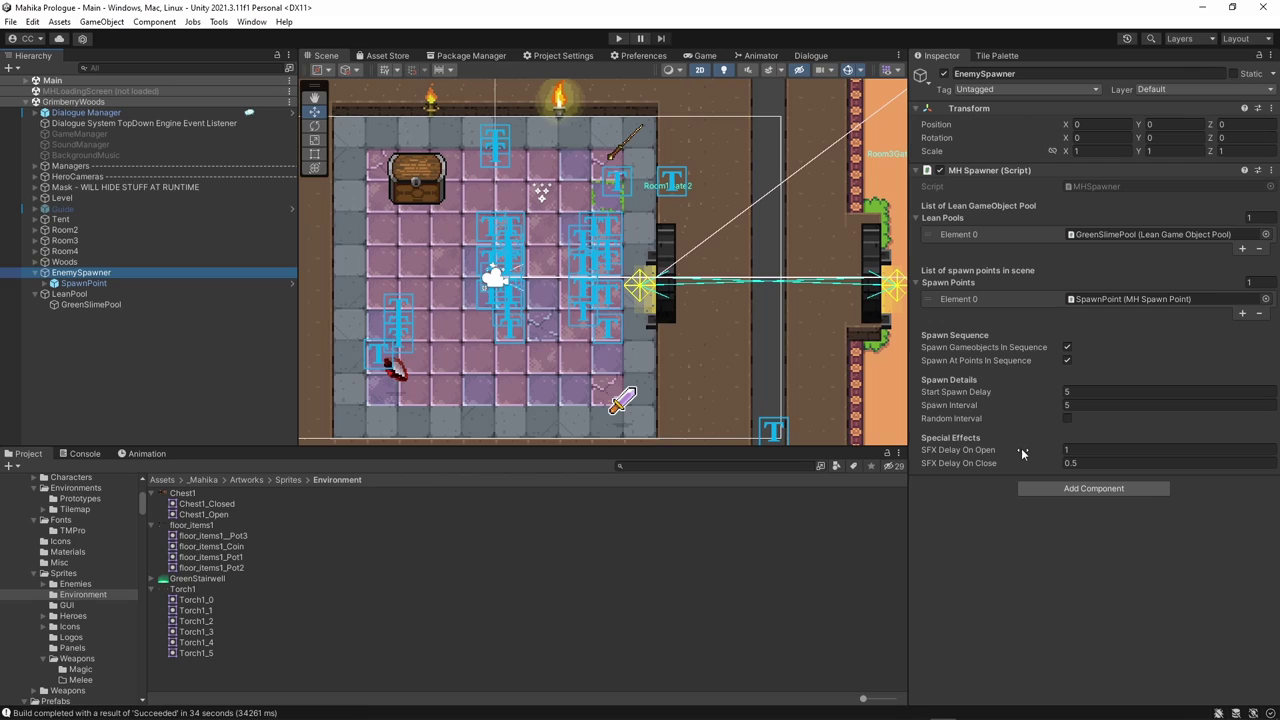
{"action": "left_click", "coordinate": [83, 283]}
- Examine GreenSlimePool's Lean GameObject Pool settings, including Capacity, and revisit the SpawnPoint and EnemySpawner components
{"action": "left_click", "coordinate": [100, 305]}
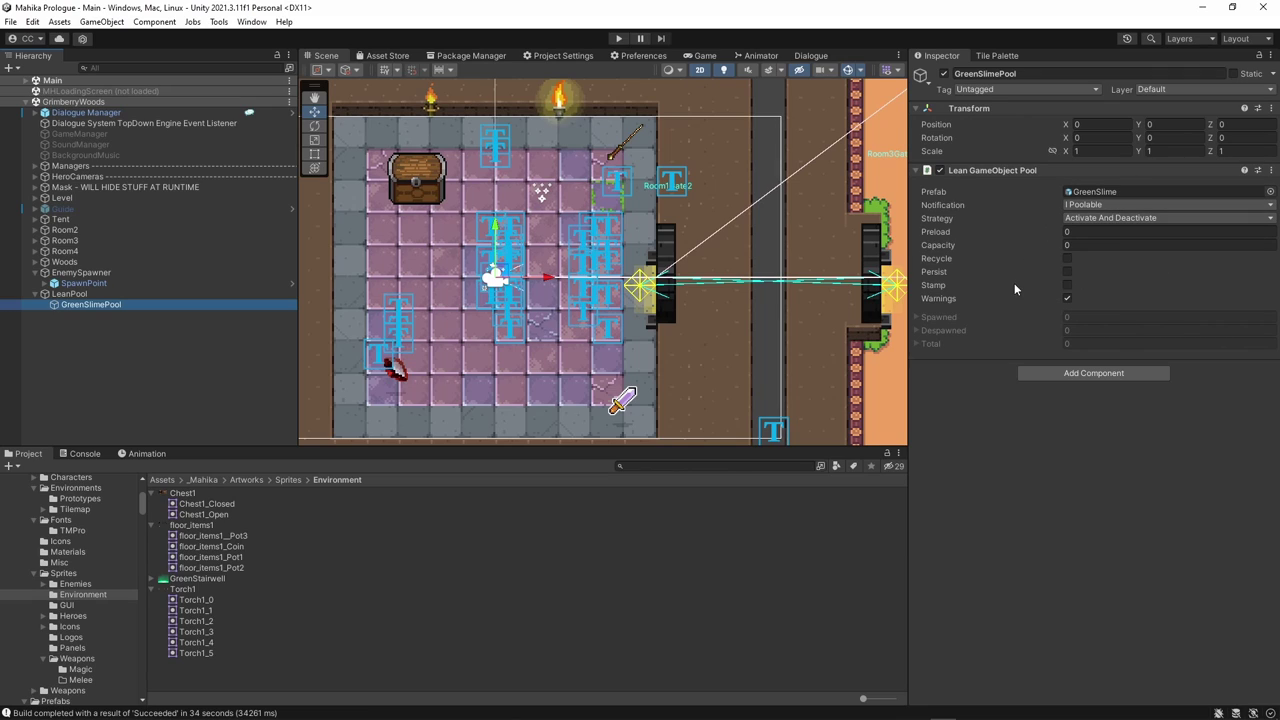
{"action": "left_click", "coordinate": [1100, 245]}
{"action": "key", "text": "Return"}
{"action": "left_click", "coordinate": [124, 284]}
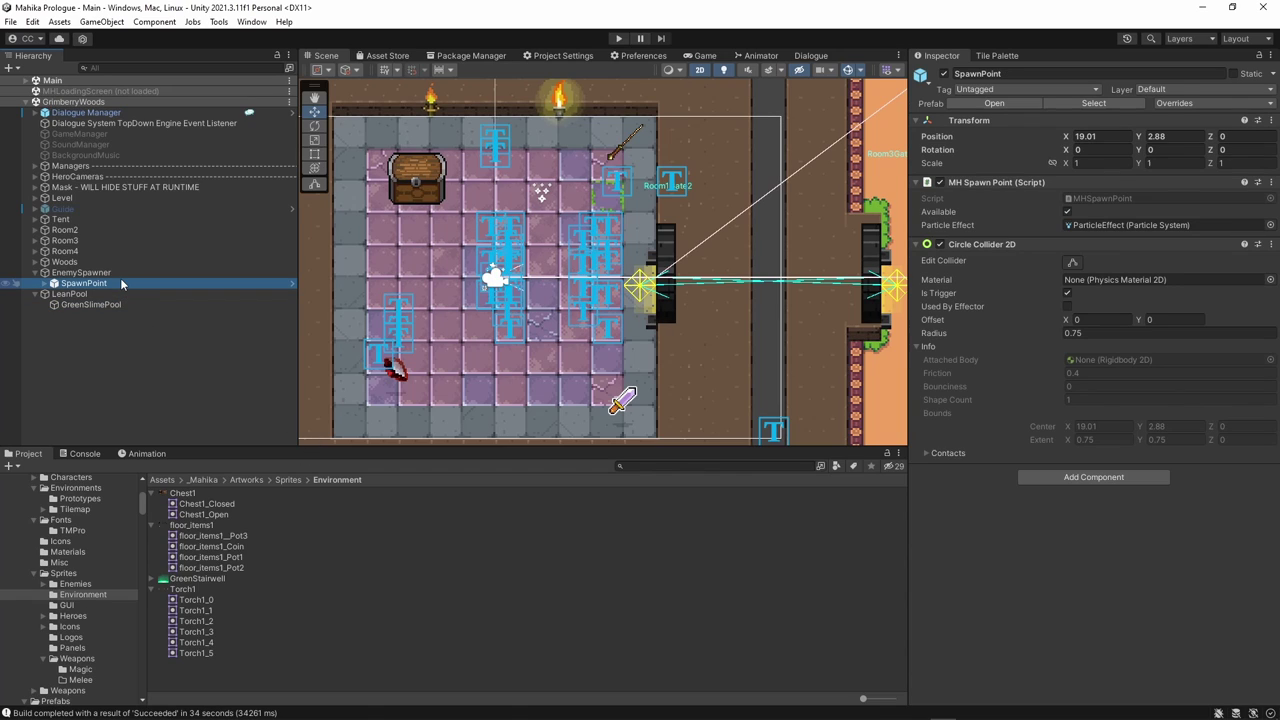
{"action": "left_click", "coordinate": [120, 273]}
{"action": "left_click", "coordinate": [120, 283]}
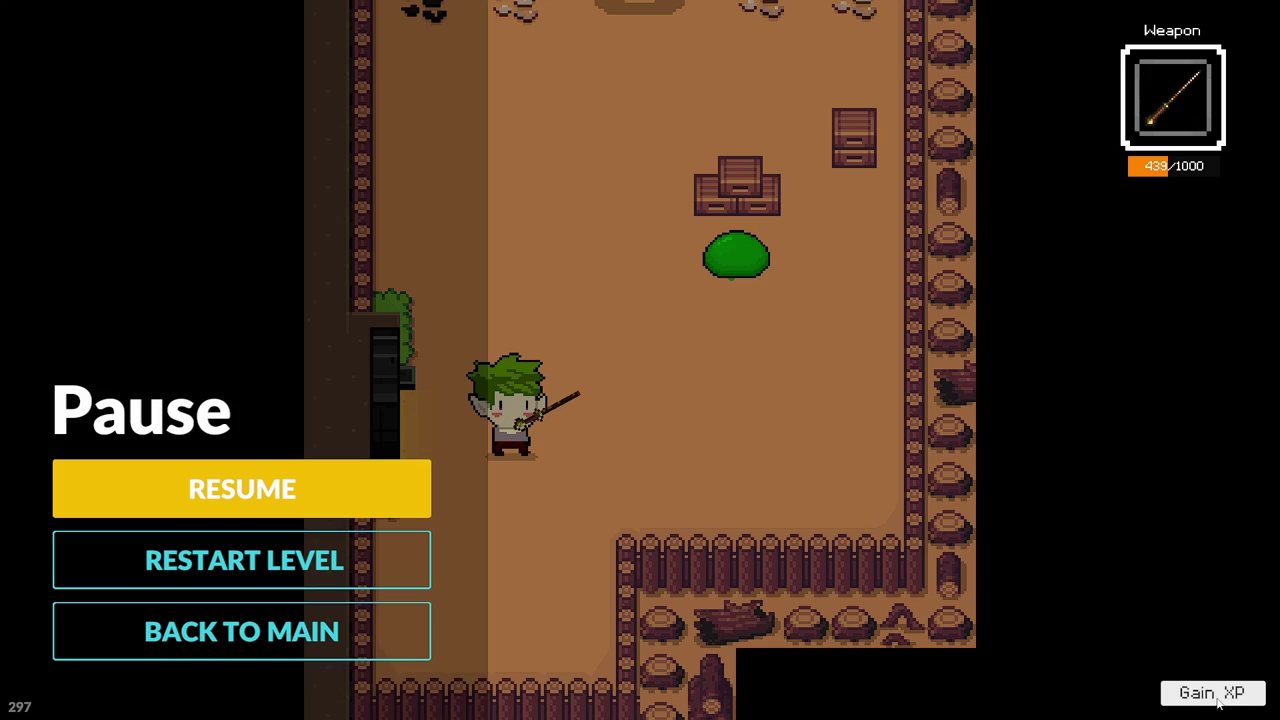
- Switch back to the game, resume play and shoot the slime near the crates from beside the west doorway
{"action": "left_click", "coordinate": [381, 480]}
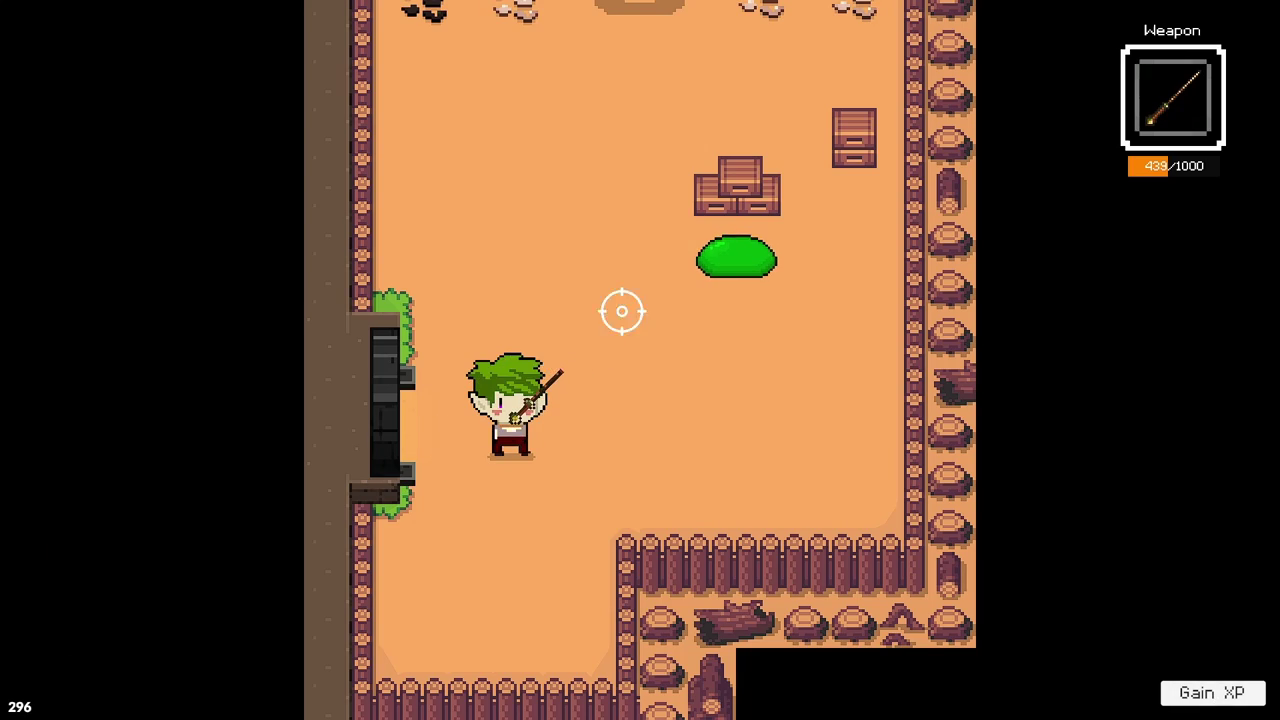
{"action": "left_click", "coordinate": [751, 260]}
{"action": "left_click", "coordinate": [840, 185]}
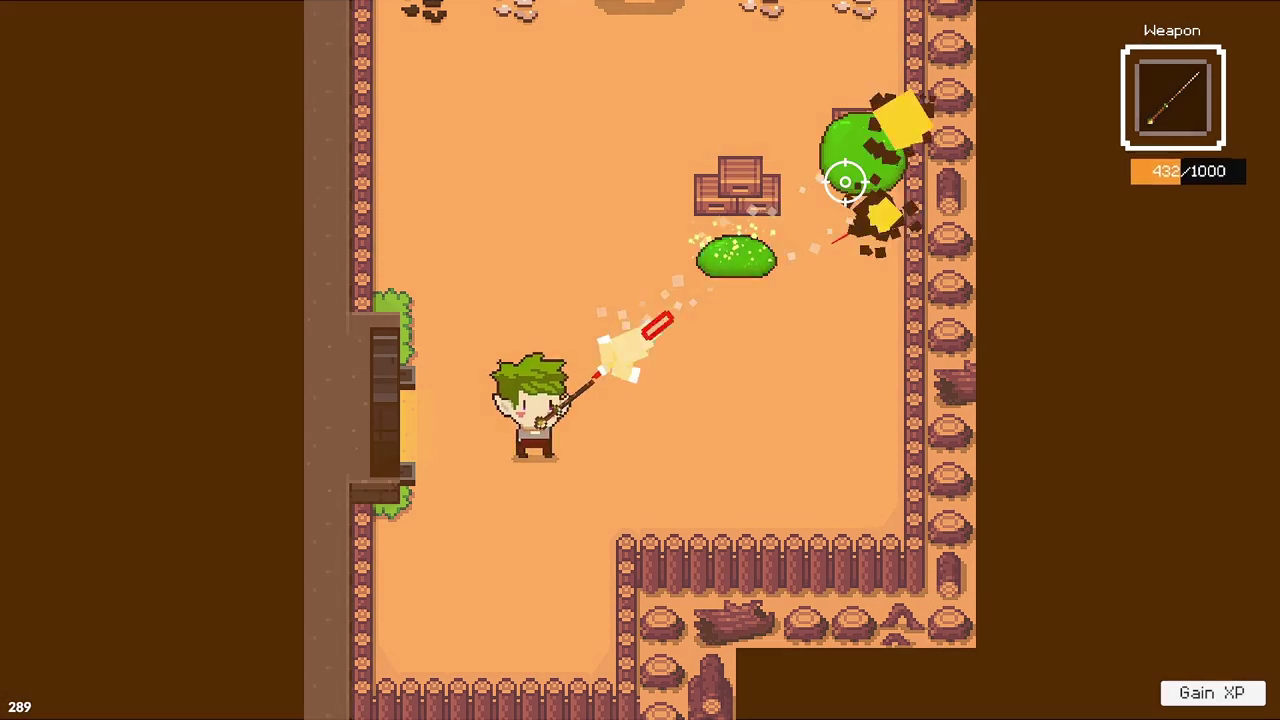
{"action": "key", "text": "w"}
{"action": "left_click", "coordinate": [820, 237]}
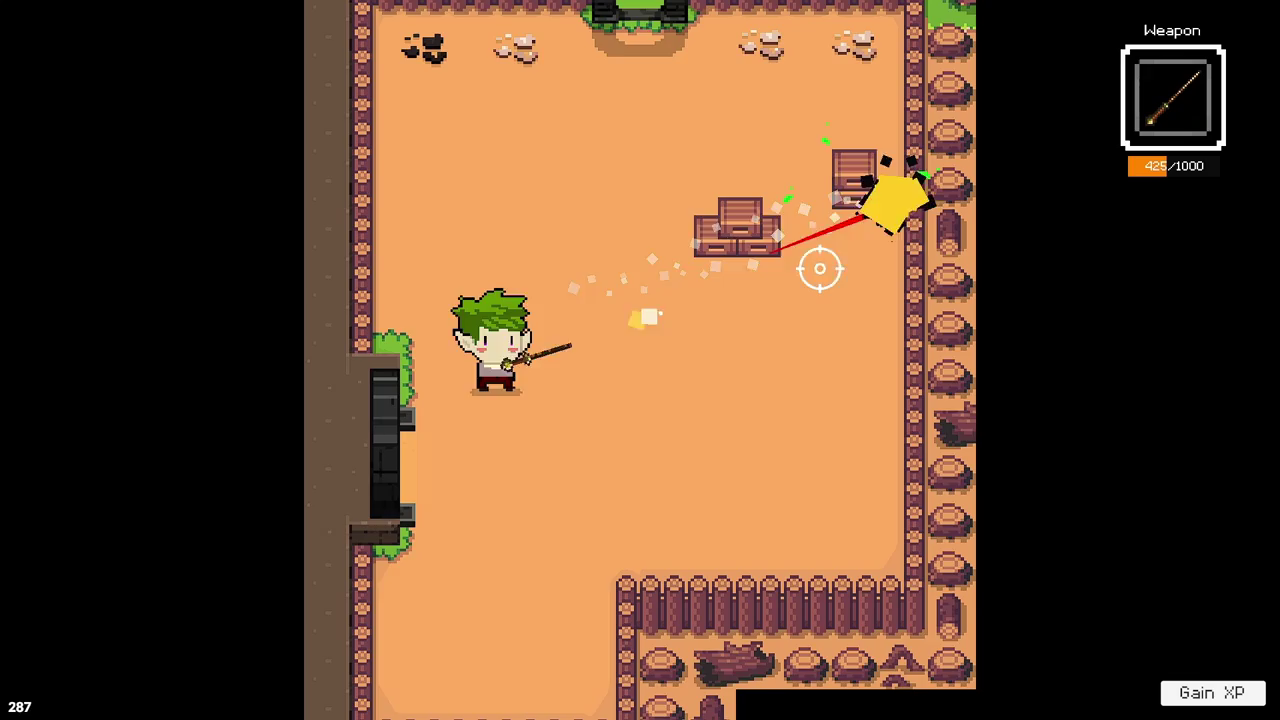
- Run the character north along the west side to just below the broken pots
{"action": "key", "text": "d"}
{"action": "key", "text": "w"}
{"action": "key", "text": "a"}
{"action": "key", "text": "d"}
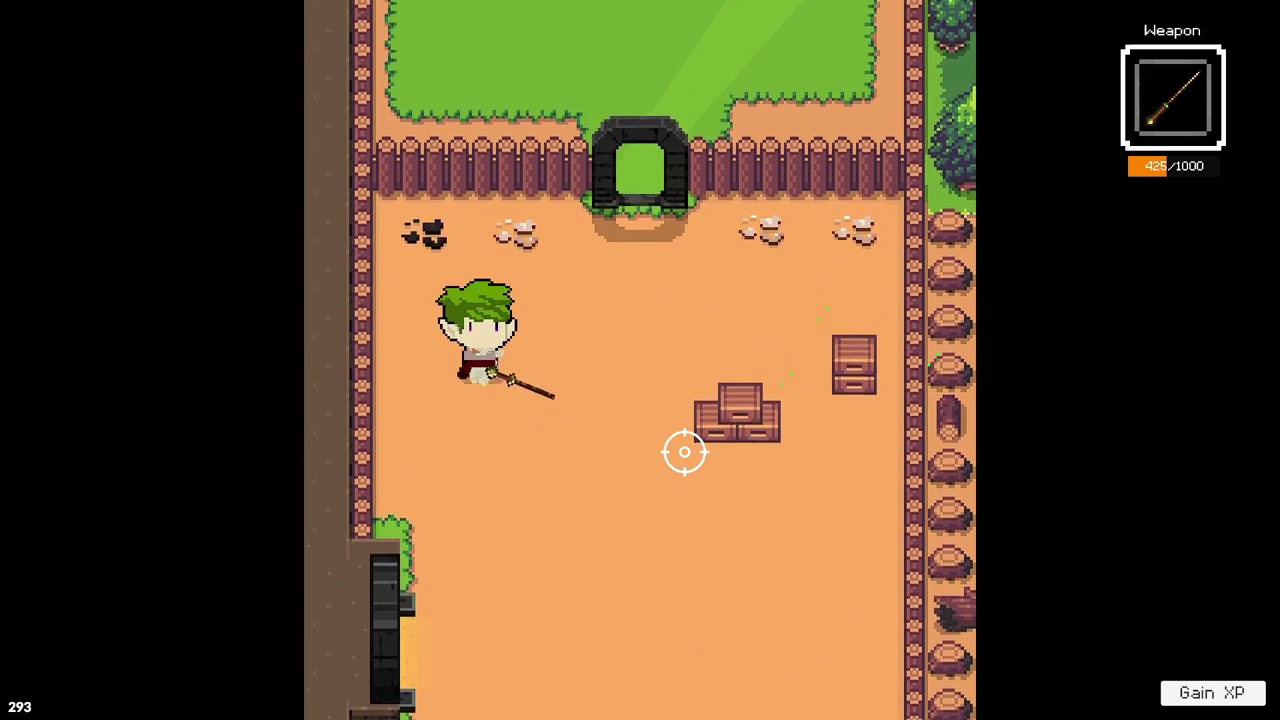
- Run back south past the west doorway and shoot the respawned slime beside the crates
{"action": "key", "text": "s"}
{"action": "key", "text": "d"}
{"action": "key", "text": "a"}
{"action": "left_click", "coordinate": [740, 251]}
{"action": "left_click", "coordinate": [775, 234]}
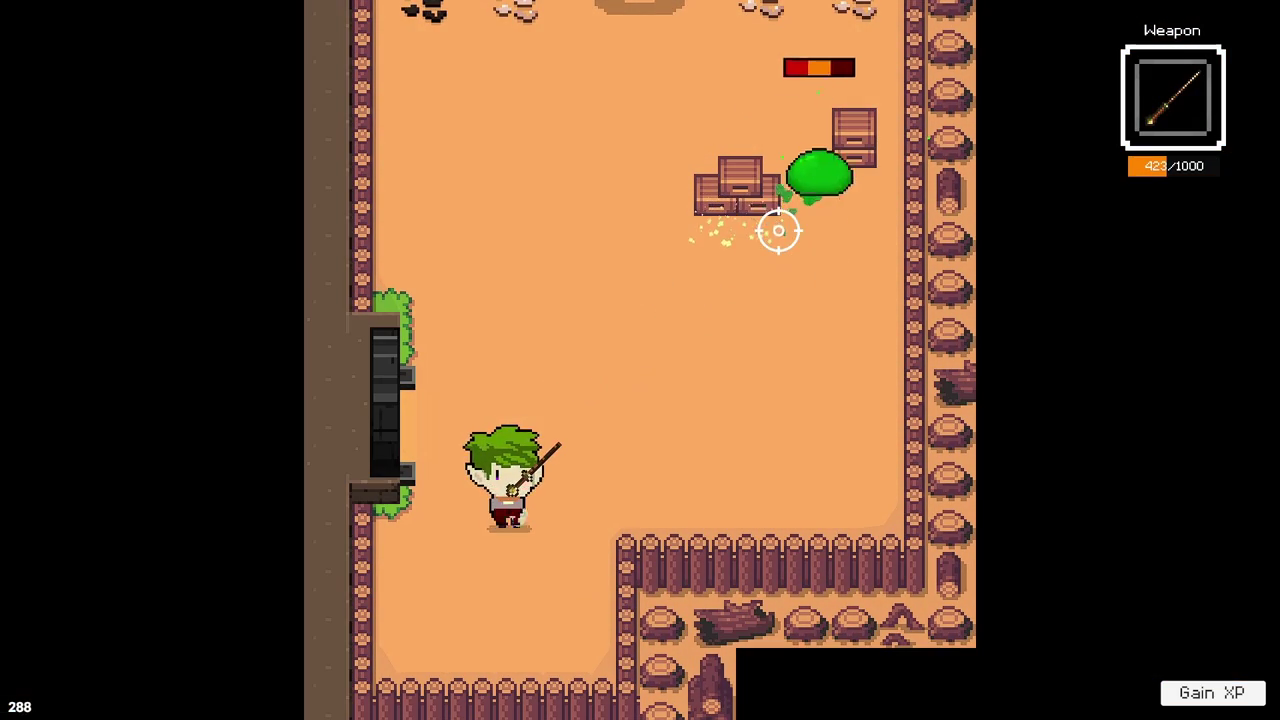
{"action": "key", "text": "w"}
{"action": "left_click", "coordinate": [808, 180]}
- Circle around near the west doorway and shoot the respawned slime below the crates while heading north
{"action": "key", "text": "d"}
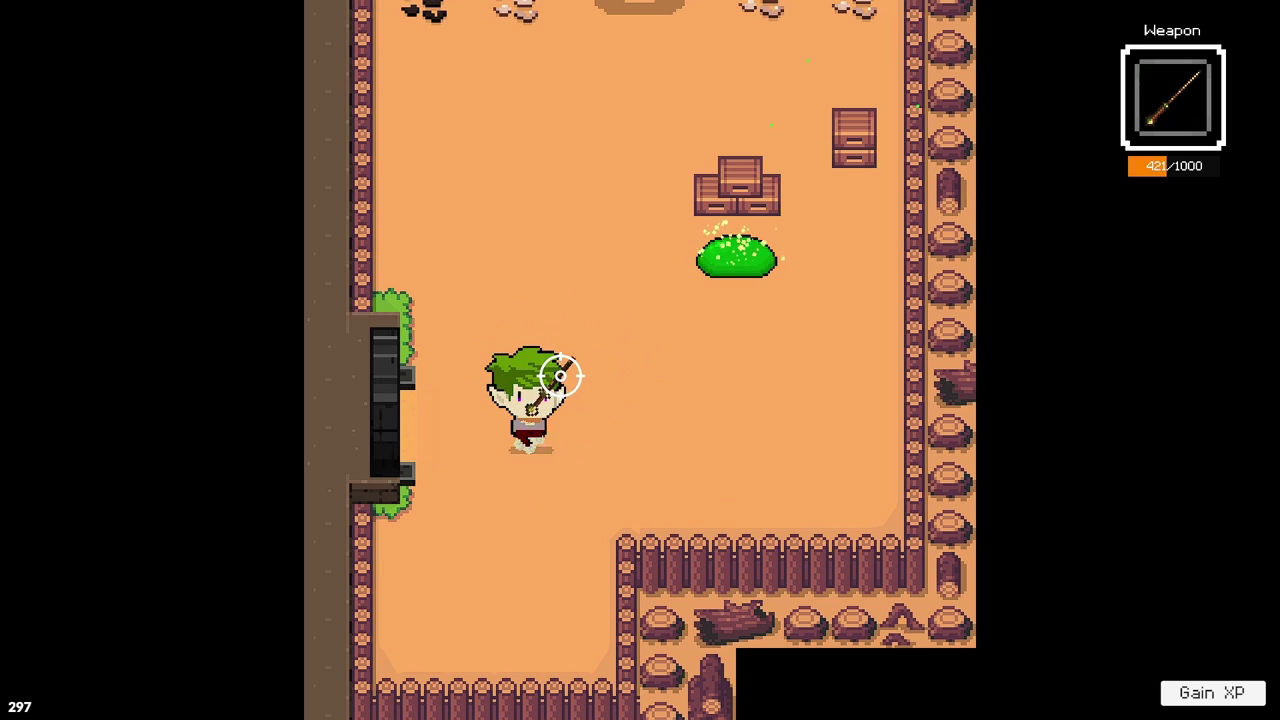
{"action": "key", "text": "a"}
{"action": "key", "text": "s"}
{"action": "key", "text": "d"}
{"action": "key", "text": "w"}
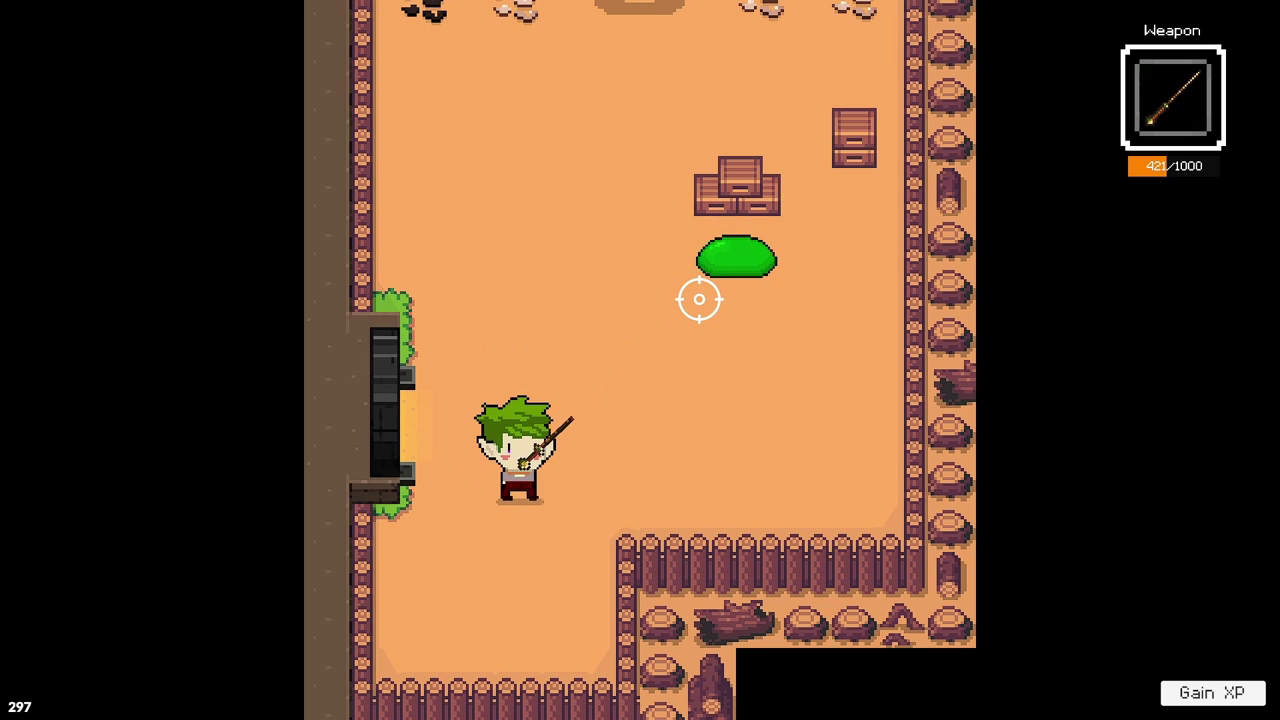
{"action": "left_click", "coordinate": [740, 257]}
{"action": "key", "text": "w"}
{"action": "left_click", "coordinate": [808, 194]}
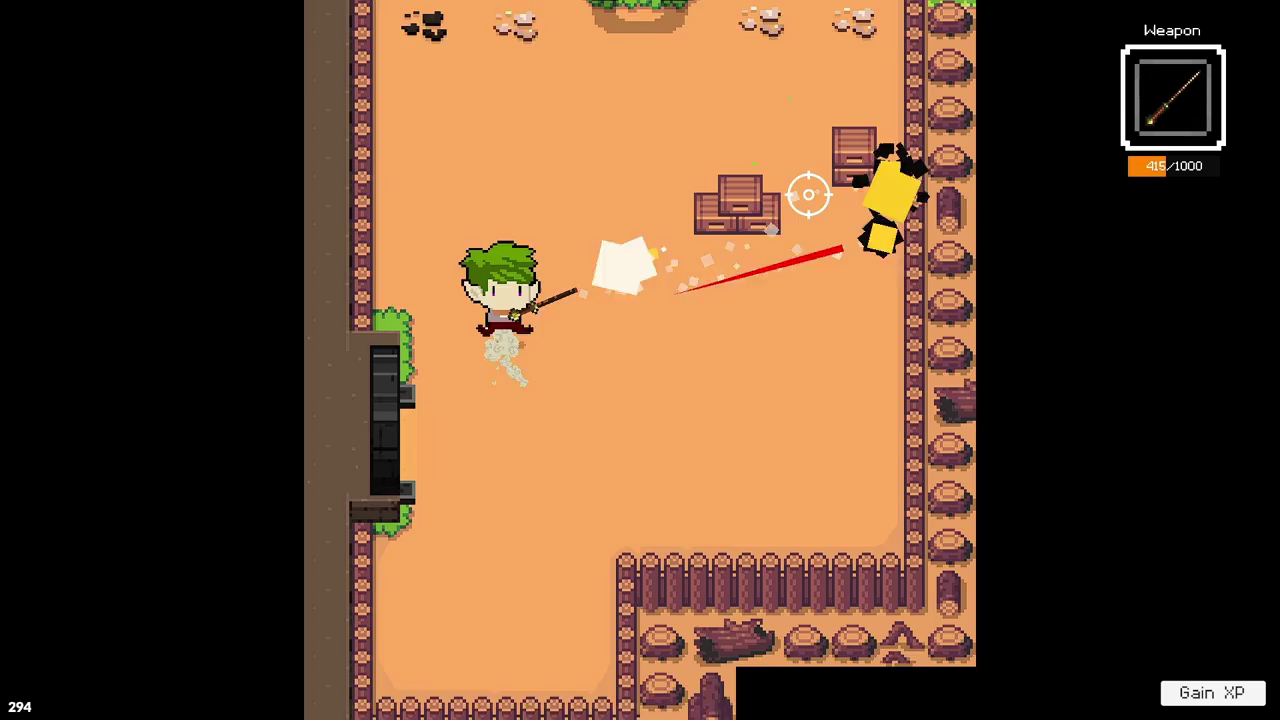
- Run north and back toward the doorway, firing several wand shots at the slime as it respawns below the crates
{"action": "key", "text": "w"}
{"action": "key", "text": "s"}
{"action": "key", "text": "d"}
{"action": "key", "text": "a"}
{"action": "left_click", "coordinate": [735, 355]}
{"action": "left_click", "coordinate": [760, 306]}
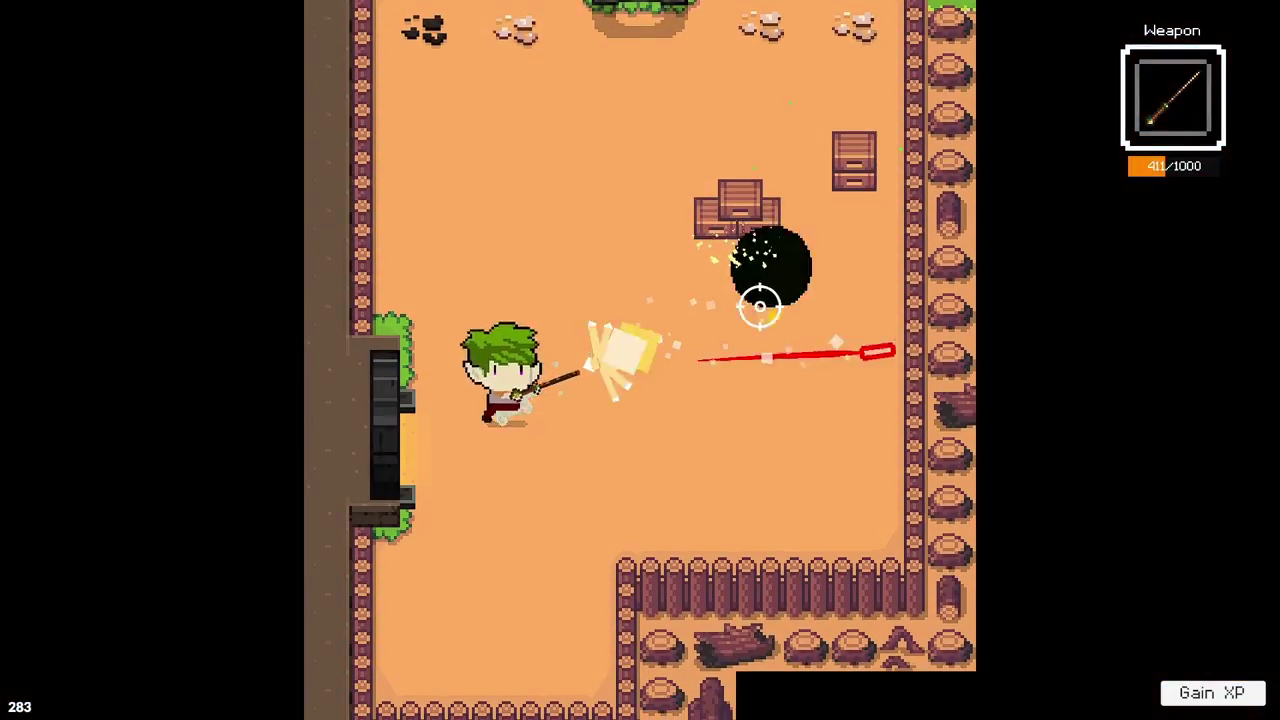
{"action": "left_click", "coordinate": [768, 282]}
- Run to the east side of the yard and back west, firing repeatedly at the slime's spawn spot below the crates
{"action": "key", "text": "s"}
{"action": "key", "text": "d"}
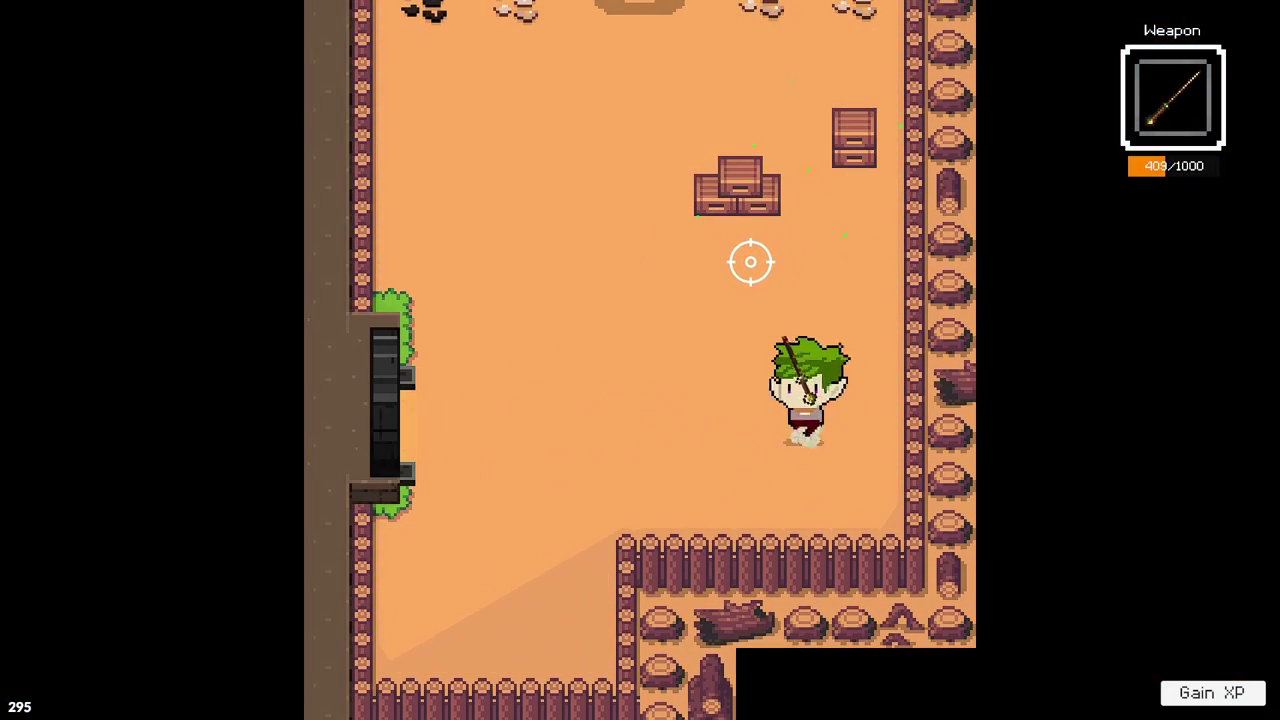
{"action": "key", "text": "a"}
{"action": "left_click", "coordinate": [750, 264]}
{"action": "left_click", "coordinate": [749, 260]}
{"action": "key", "text": "w"}
{"action": "left_click", "coordinate": [749, 255]}
{"action": "left_click", "coordinate": [747, 280]}
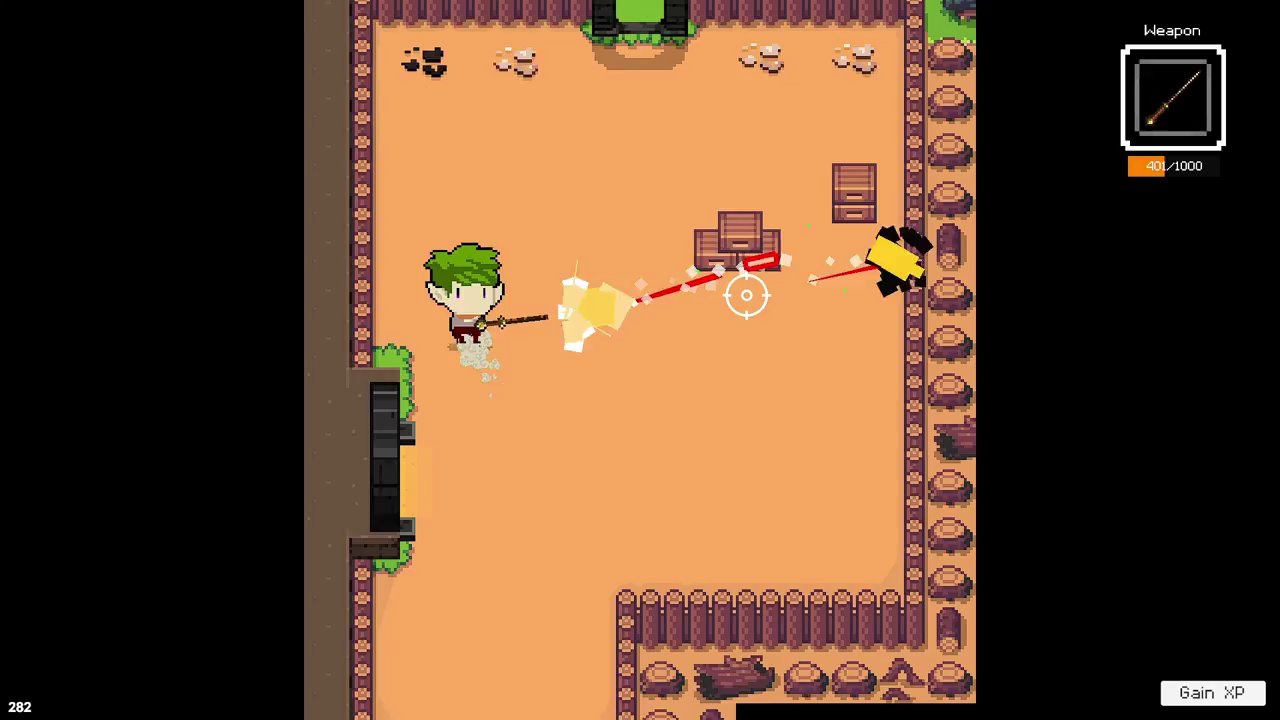
- Keep firing at the spot below the crates while moving around the north-west part of the yard
{"action": "left_click", "coordinate": [742, 350]}
{"action": "key", "text": "a"}
{"action": "left_click", "coordinate": [738, 430]}
{"action": "key", "text": "d"}
{"action": "key", "text": "s"}
{"action": "left_click", "coordinate": [731, 466]}
{"action": "key", "text": "d"}
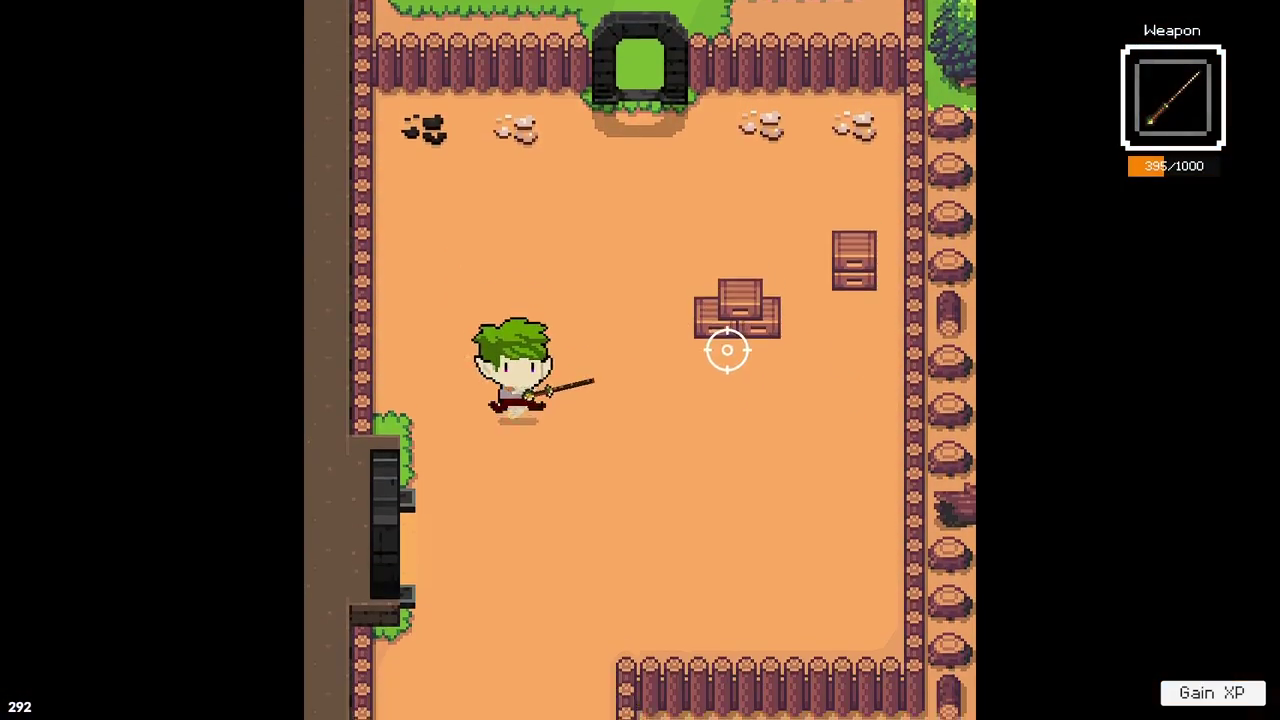
- Head south-west while firing the wand and step through the west doorway into the chest room
{"action": "key", "text": "a"}
{"action": "key", "text": "s"}
{"action": "left_click", "coordinate": [727, 330]}
{"action": "left_click", "coordinate": [726, 266]}
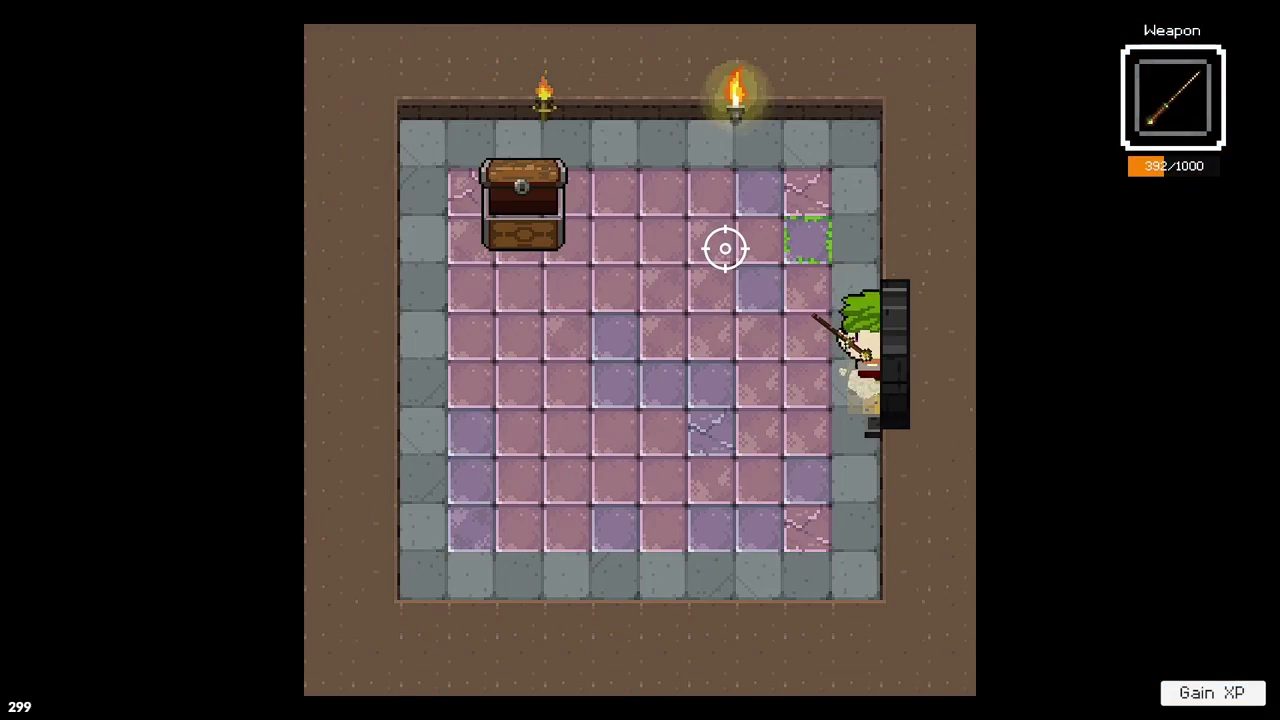
- Return to the yard, shoot the slime as it is knocked toward the upper crates and pause the game
{"action": "key", "text": "d"}
{"action": "key", "text": "s"}
{"action": "left_click", "coordinate": [744, 250]}
{"action": "left_click", "coordinate": [776, 232]}
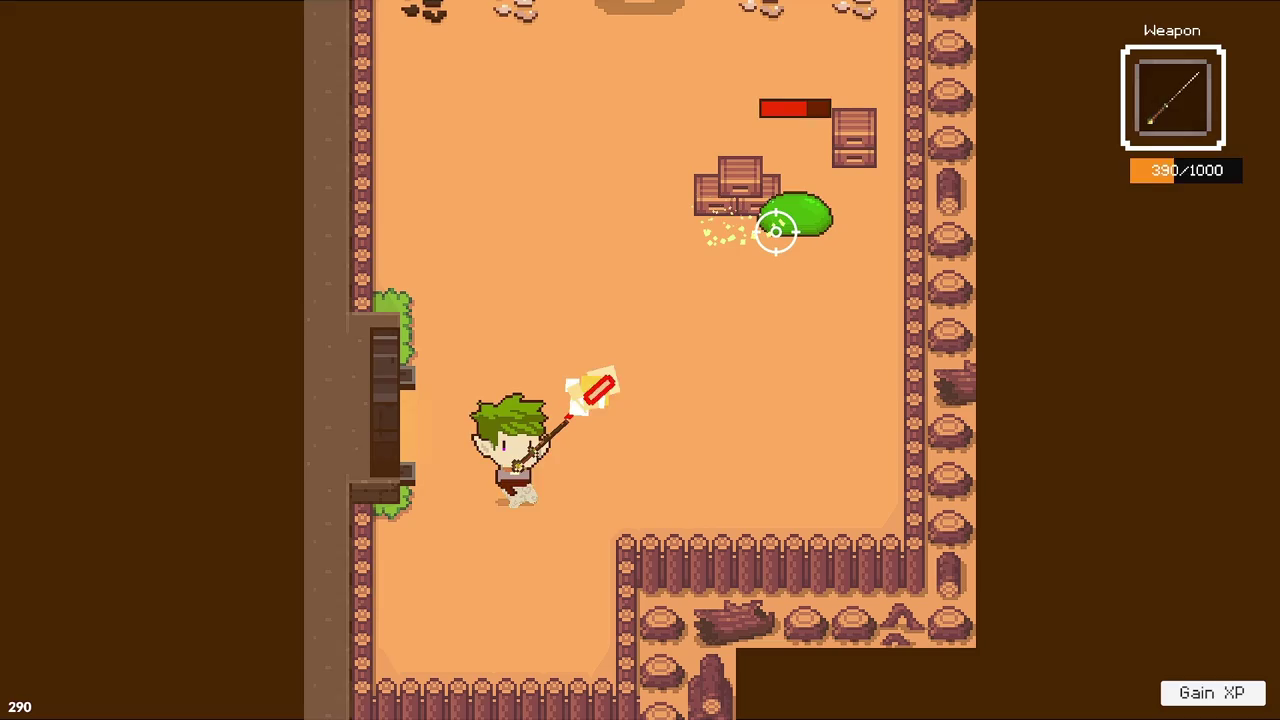
{"action": "left_click", "coordinate": [805, 212]}
{"action": "left_click", "coordinate": [851, 157]}
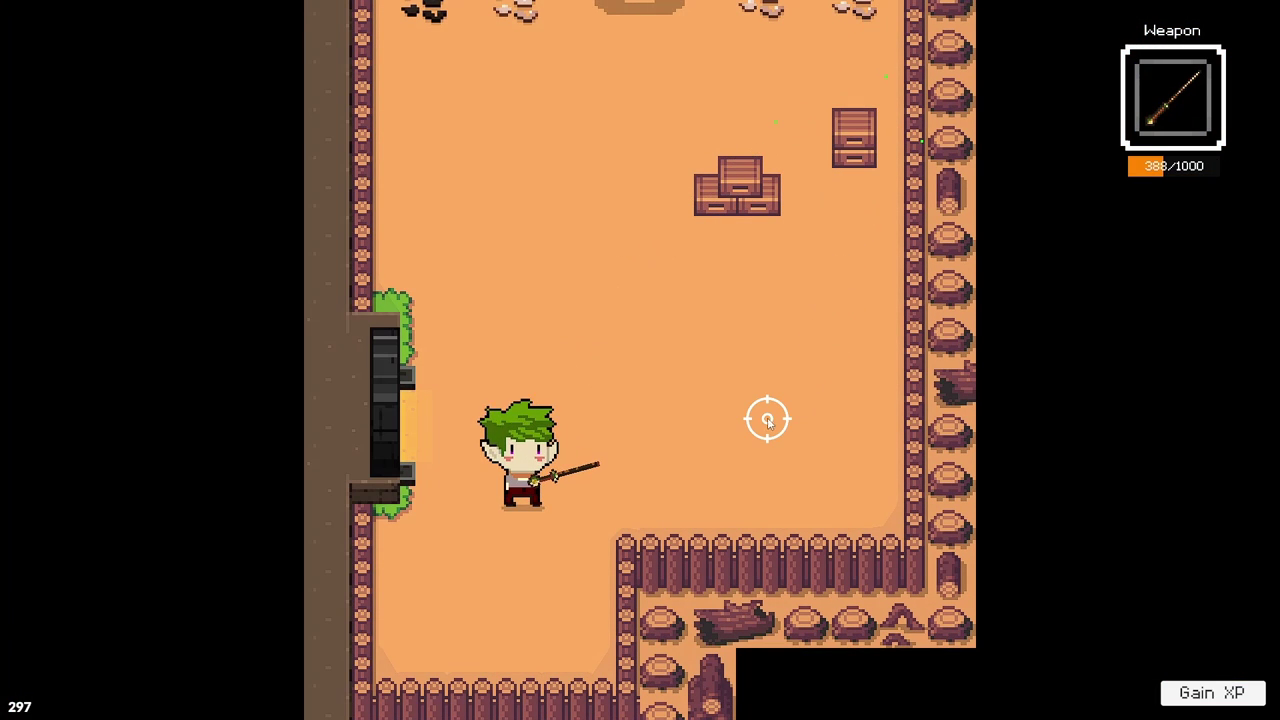
{"action": "key", "text": "Escape"}
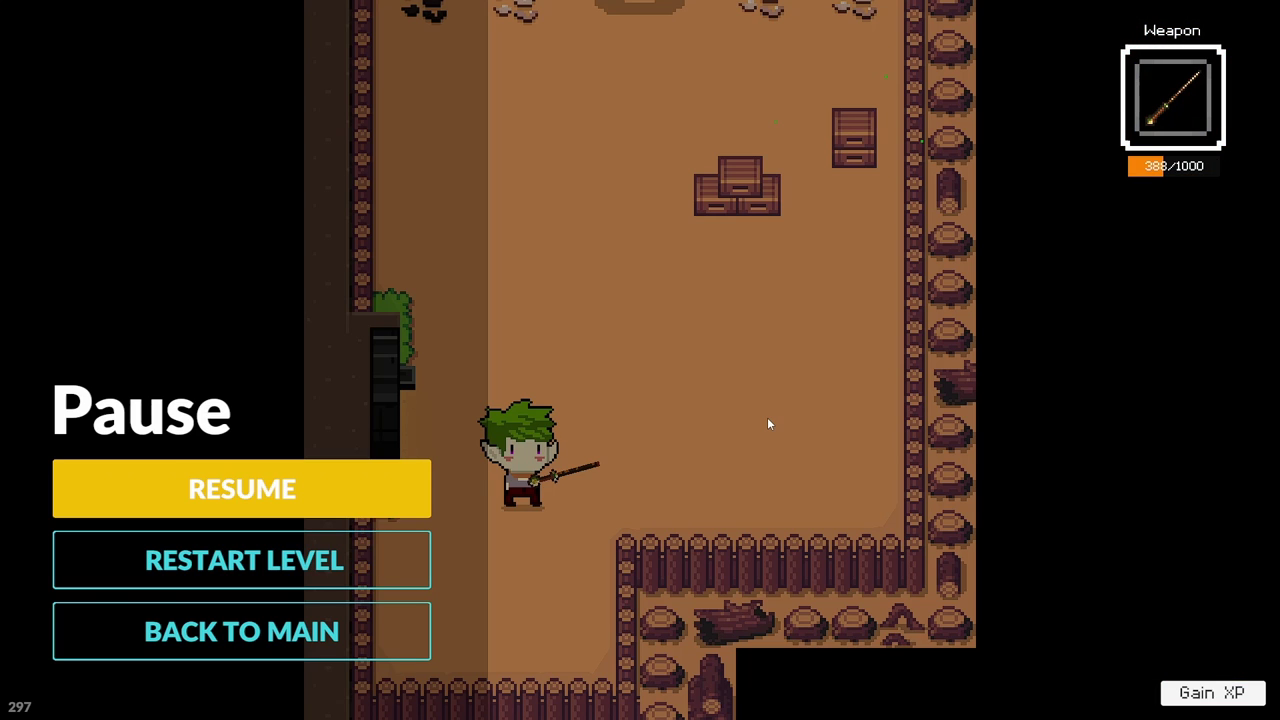